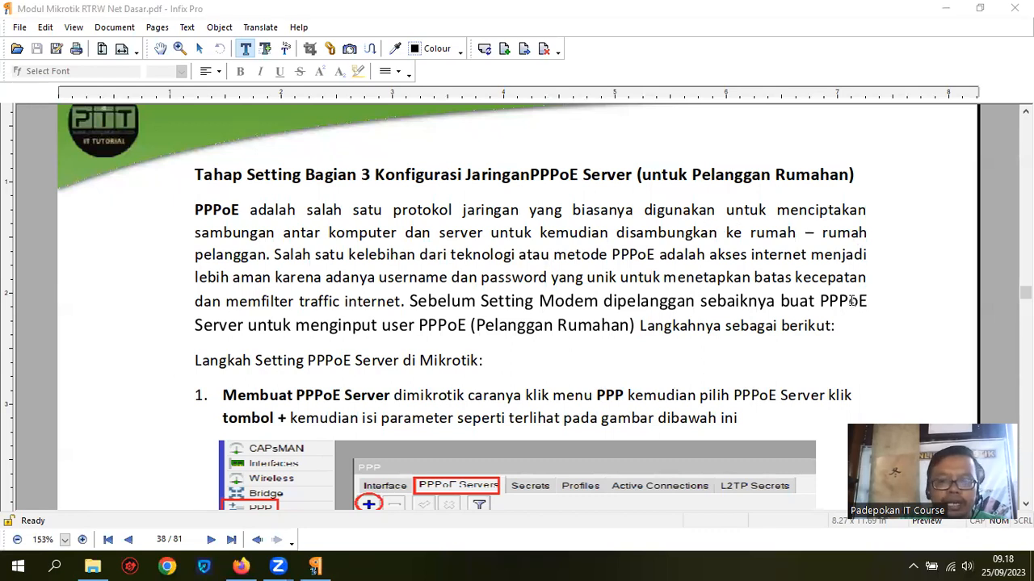
Step: Scroll the module PDF to the New PPPoE Service screenshot, then minimize the PDF
scroll(740, 302, down, 3)
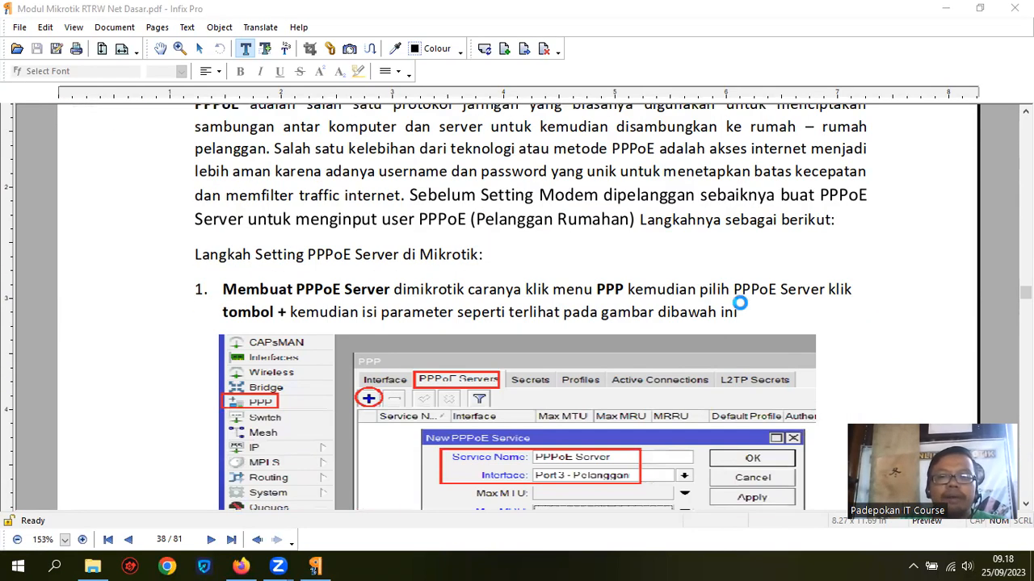
scroll(740, 301, down, 3)
scroll(740, 301, down, 1)
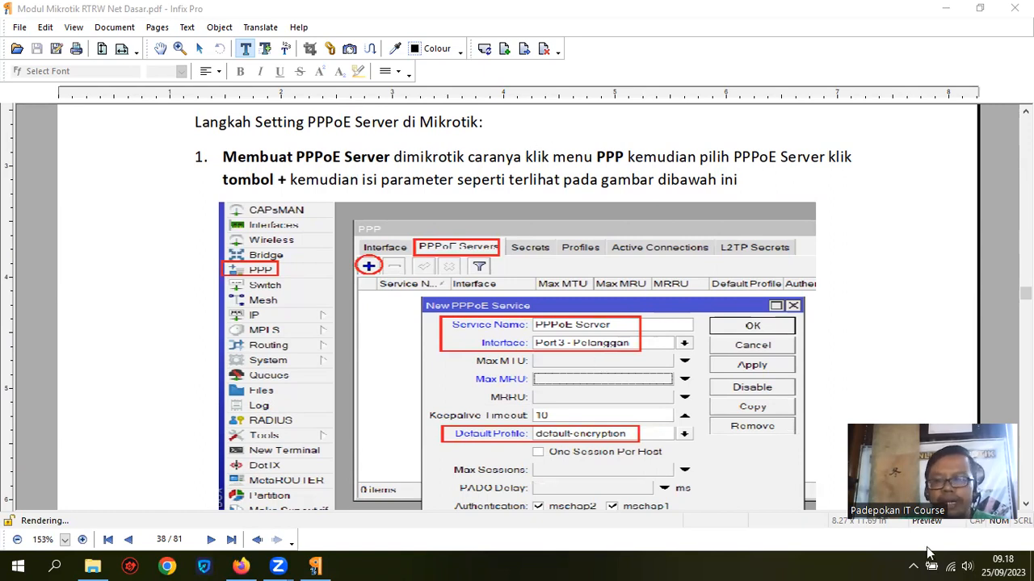
click(1032, 567)
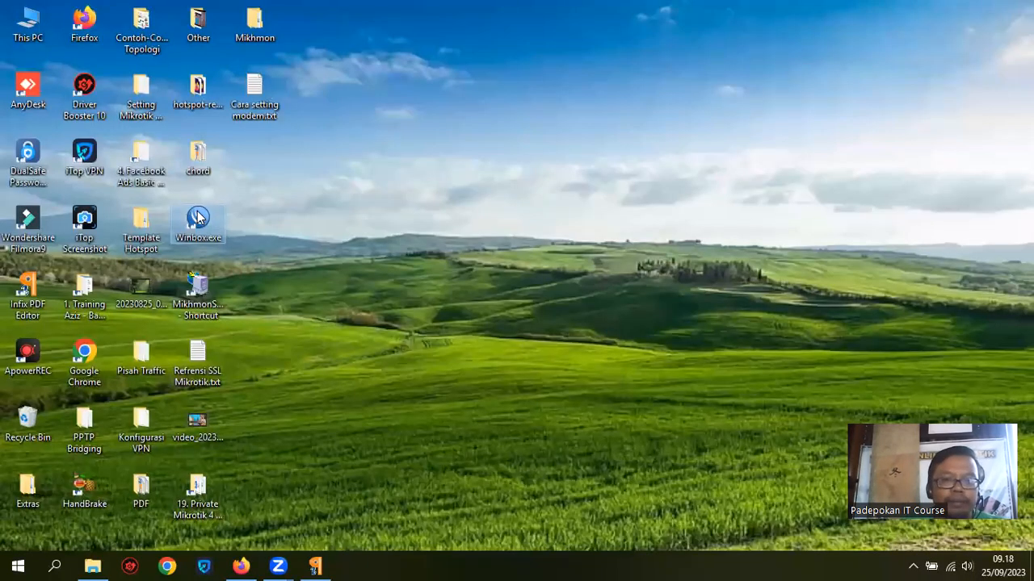
Step: Launch WinBox and log into the MikroTik RB951Ui-2HnD router from the neighbours list
double_click(197, 217)
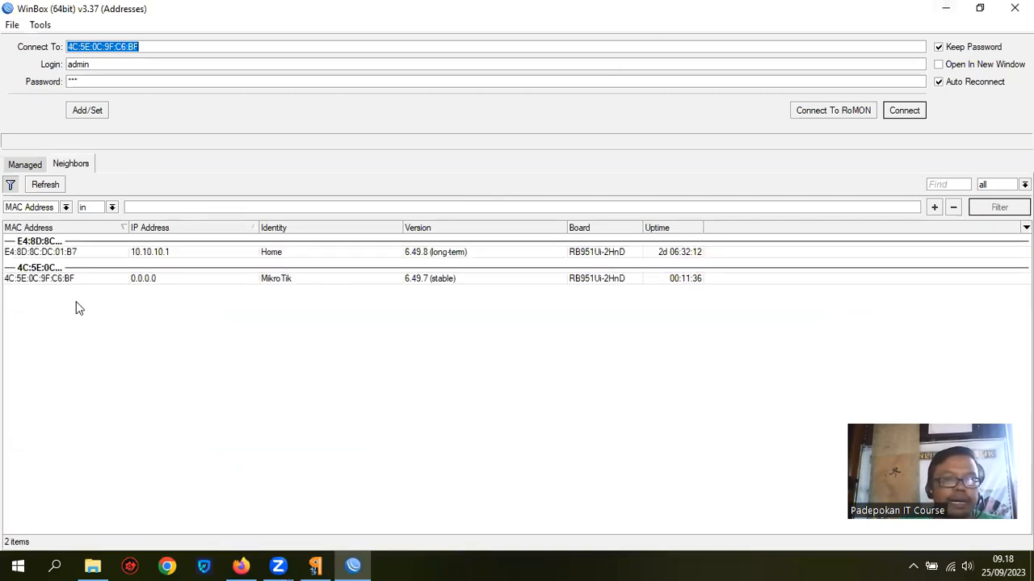
click(26, 283)
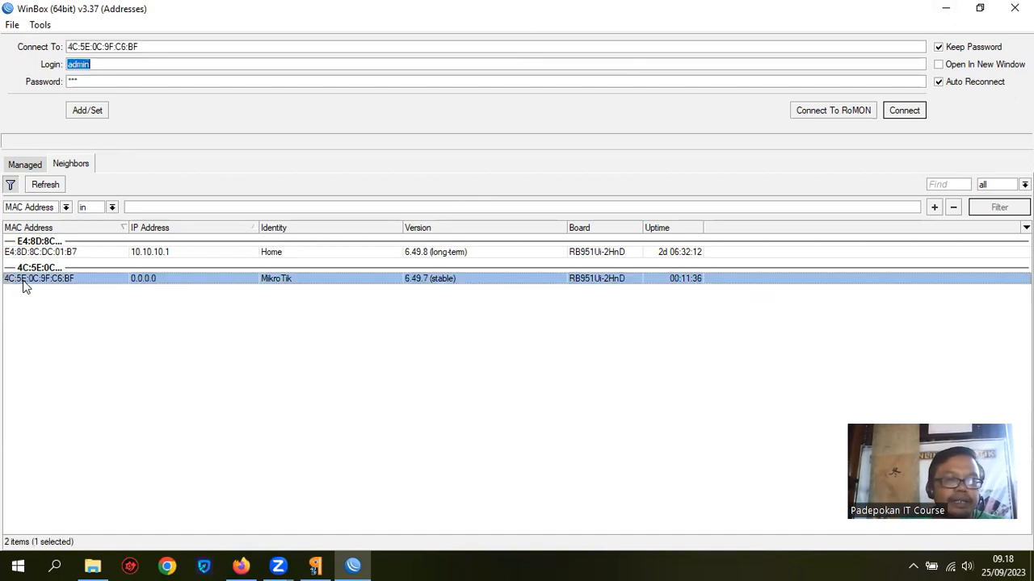
click(81, 81)
click(899, 113)
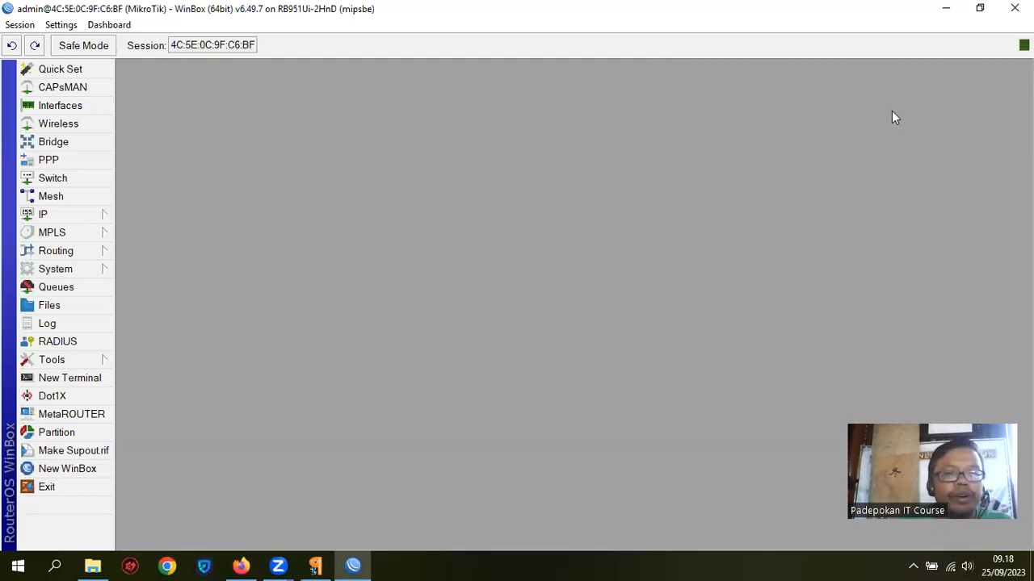
Step: Add PPPoE service 'PPPoE Server' on ether3 - Pelanggan with the default-encryption profile
click(50, 161)
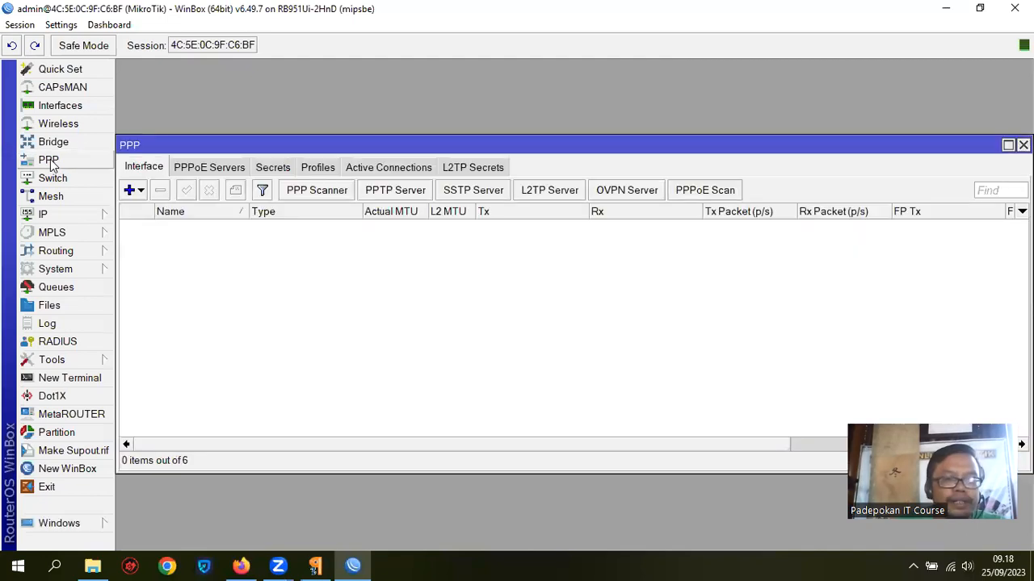
click(226, 172)
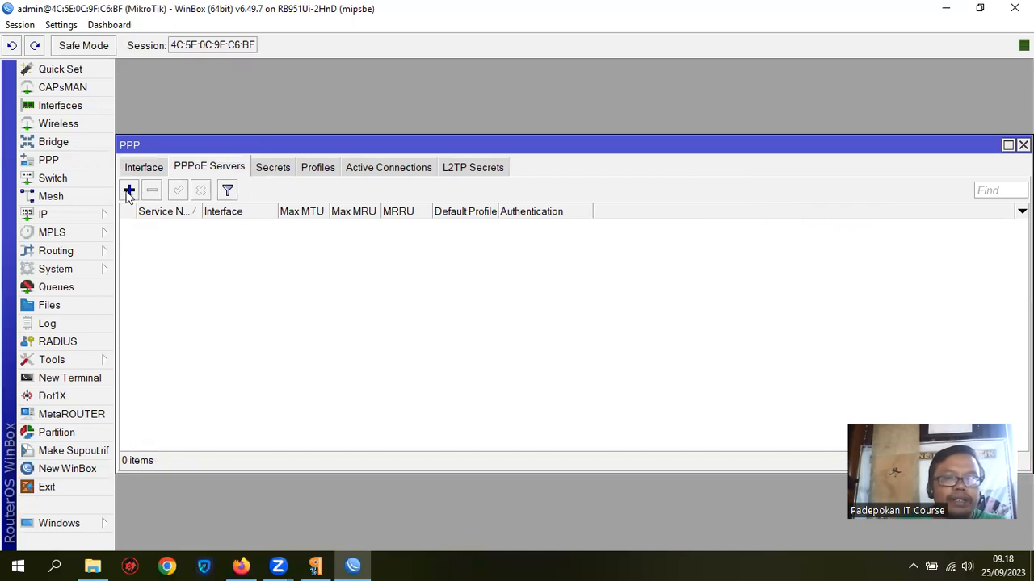
click(128, 191)
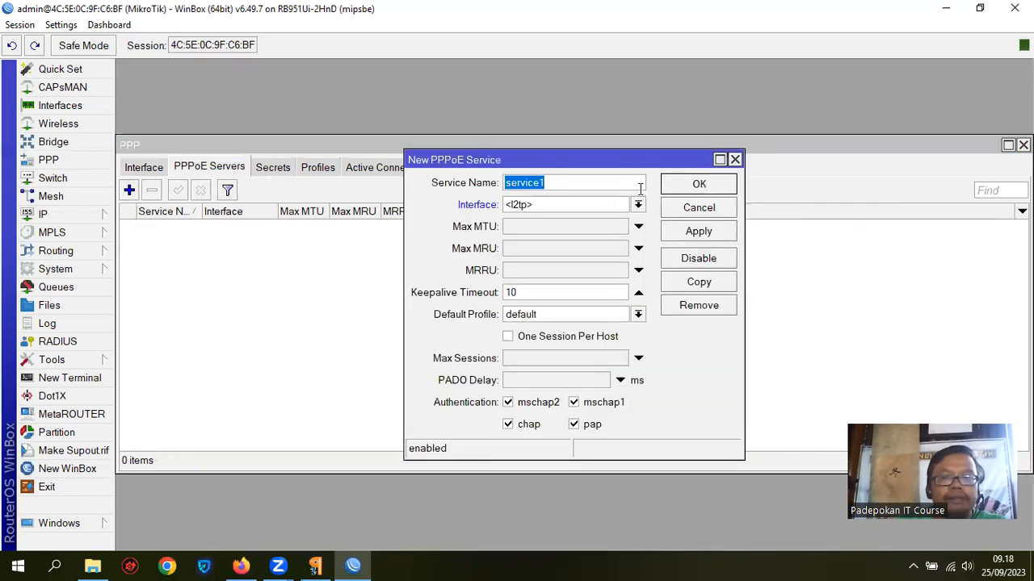
text(PPPoE Ser)
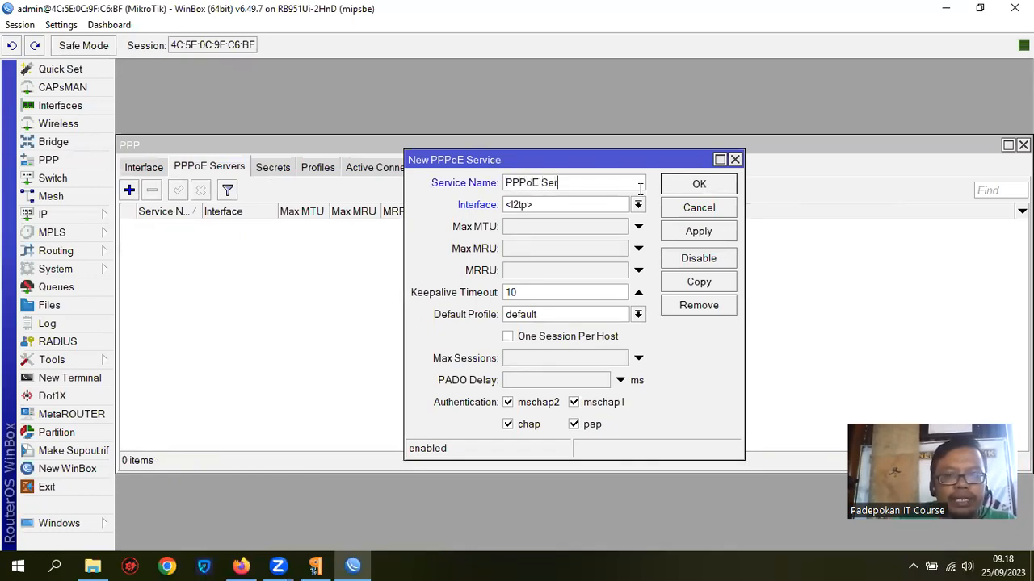
text(ver)
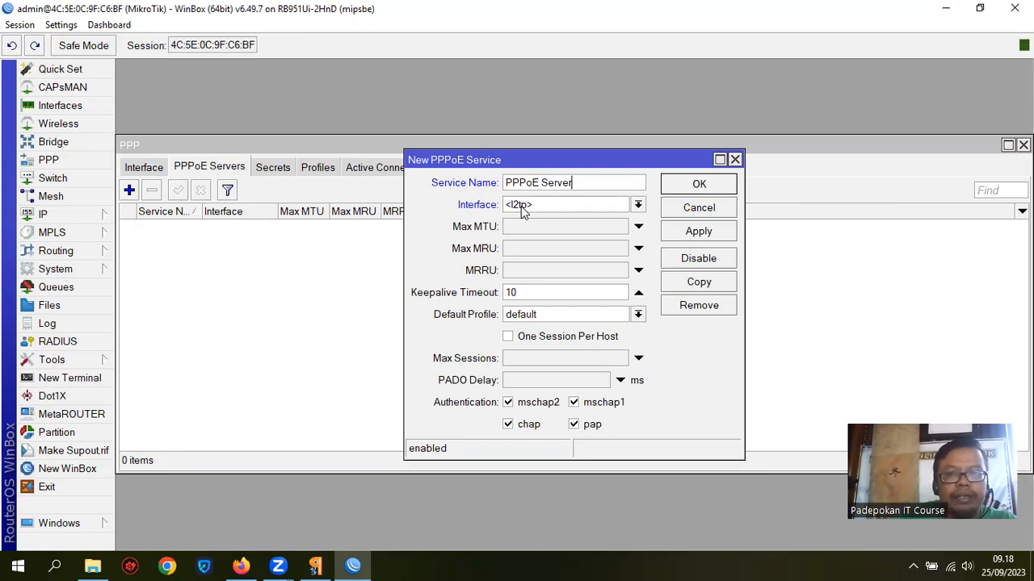
drag(590, 181, 474, 182)
click(598, 183)
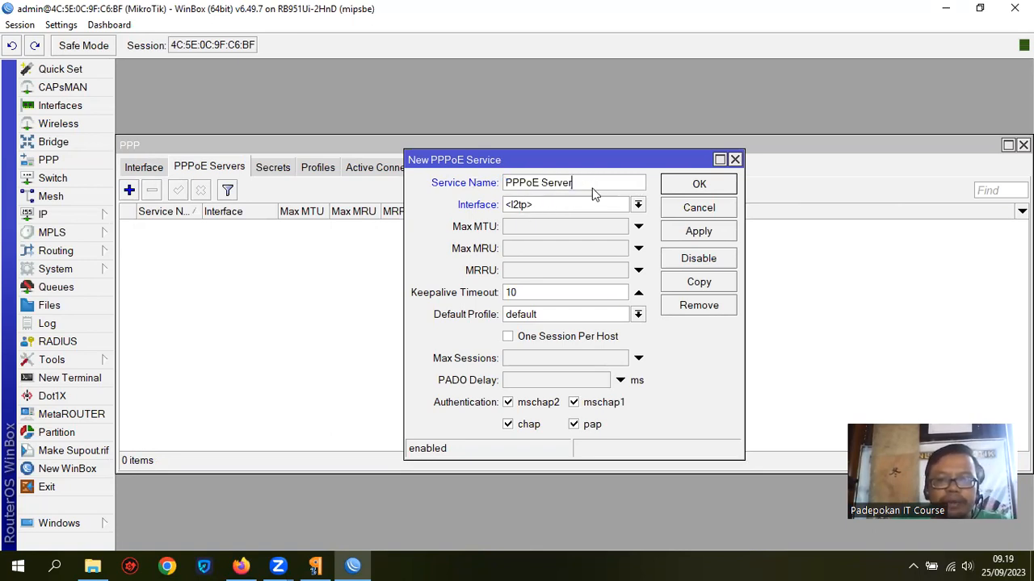
click(639, 206)
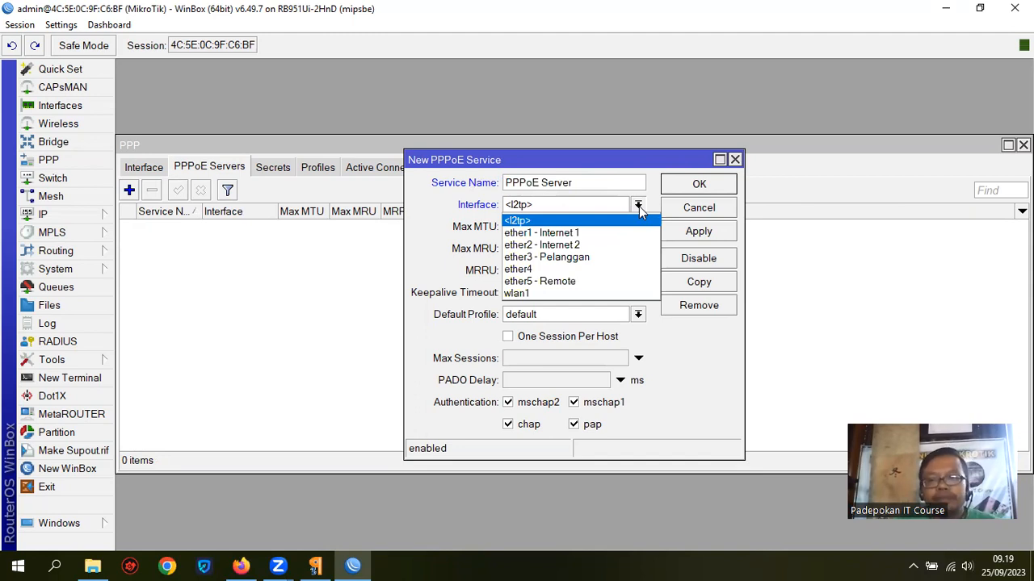
click(608, 257)
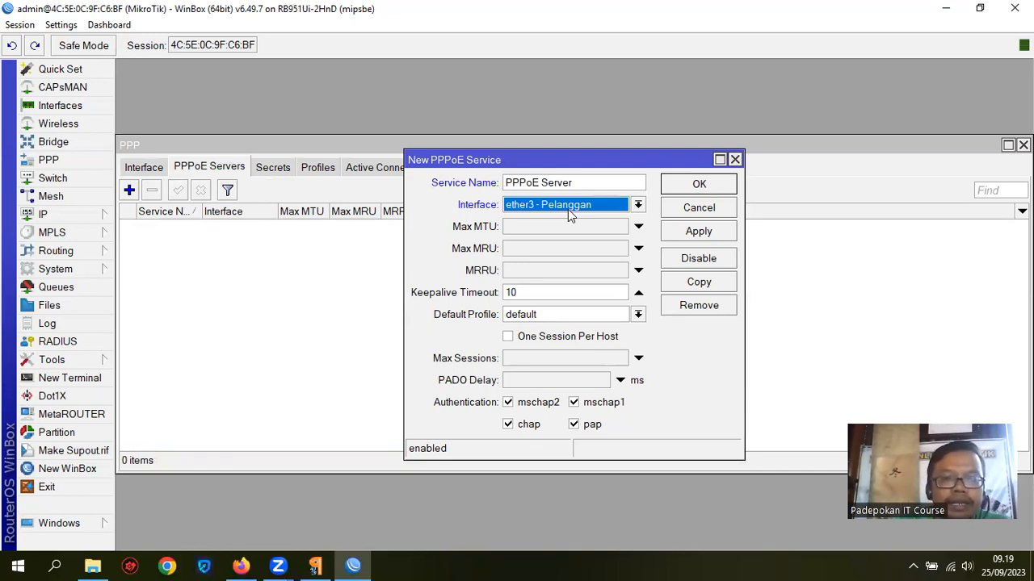
click(638, 314)
click(579, 342)
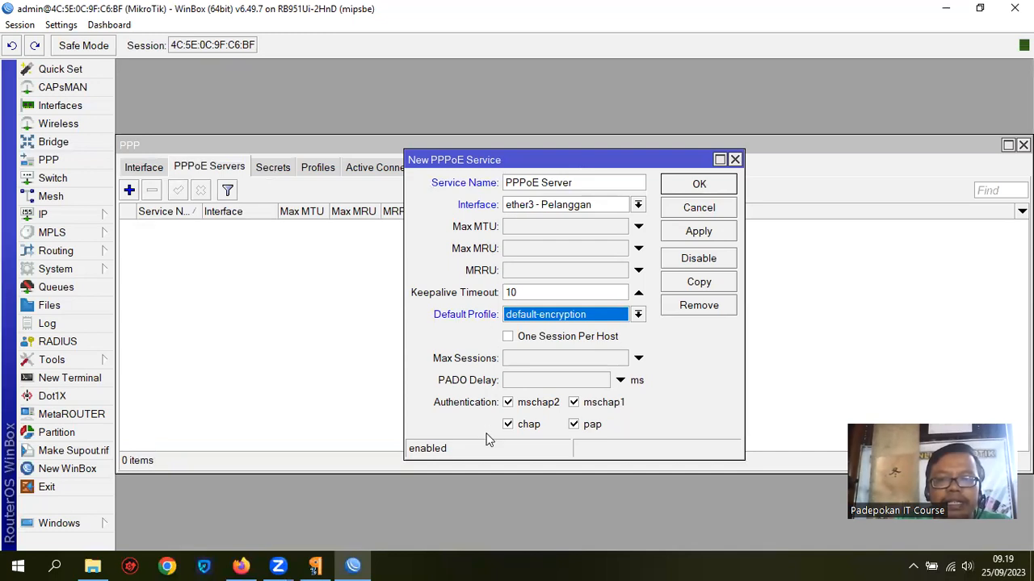
click(708, 187)
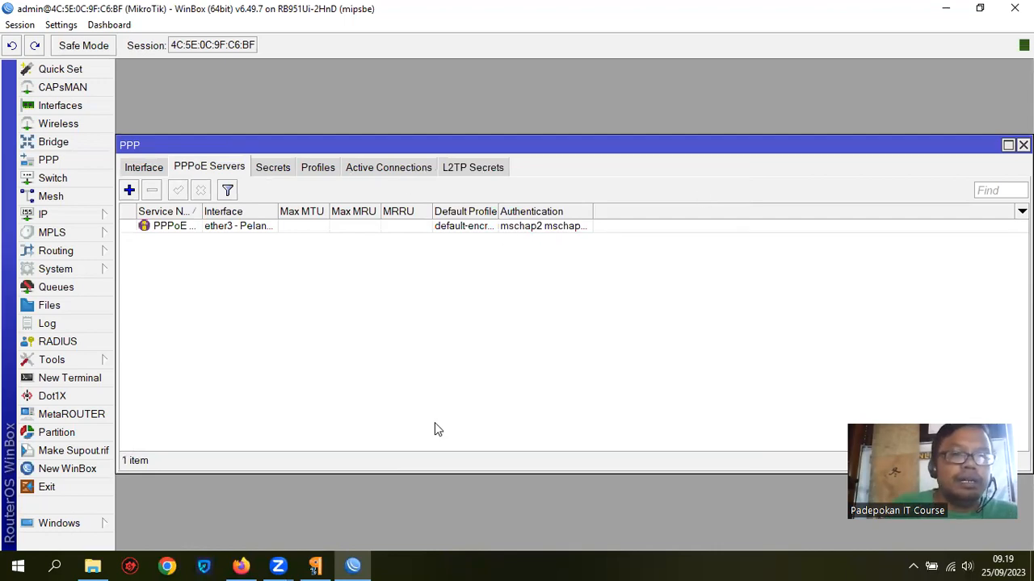
Step: Bring the module PDF forward, read step 2 on 5/10/20 Mbps profiles, then minimize it
click(315, 565)
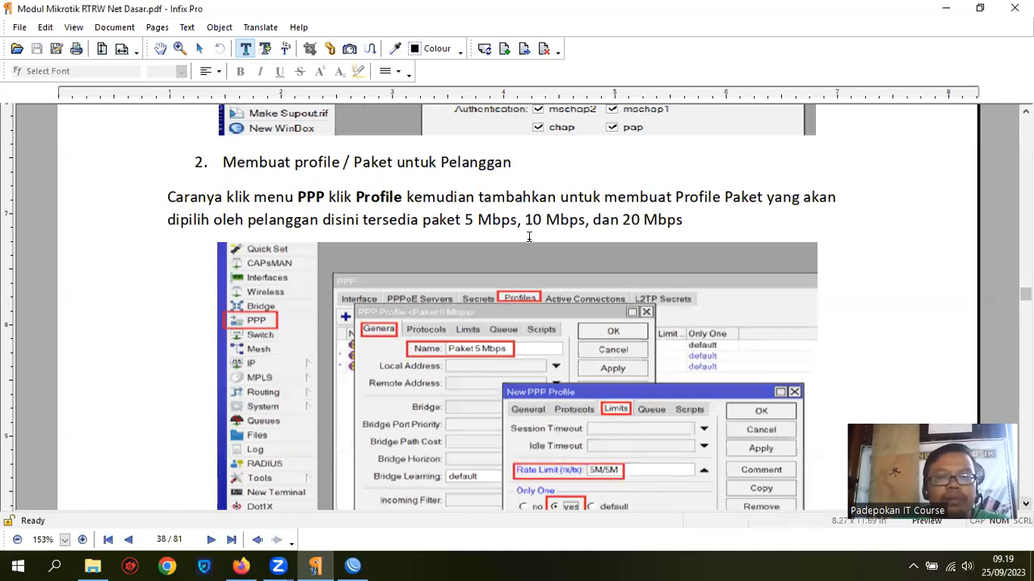
scroll(668, 219, down, 1)
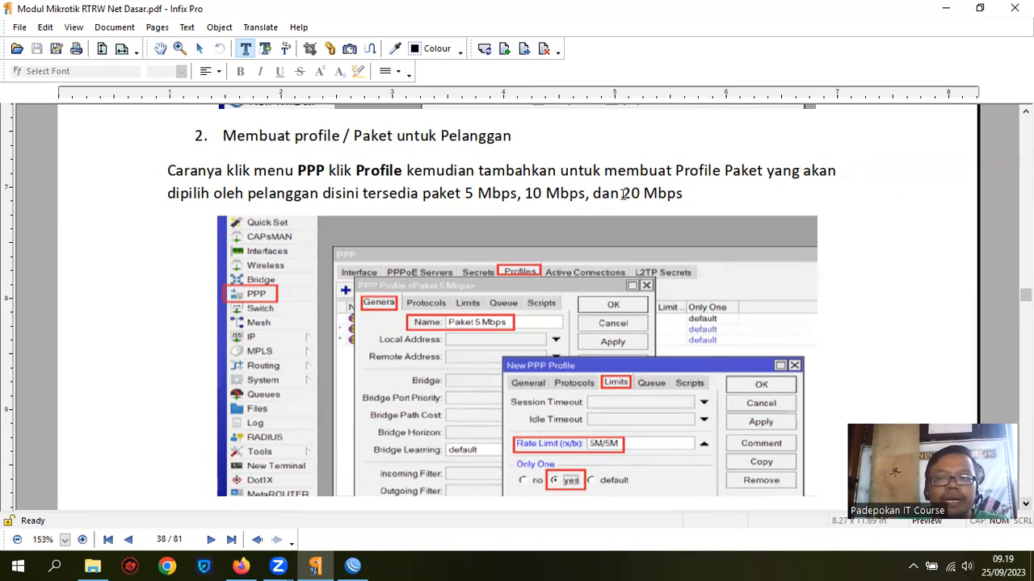
click(945, 10)
Step: Show the PPP Profiles list and rearrange the PPP window on screen
click(319, 166)
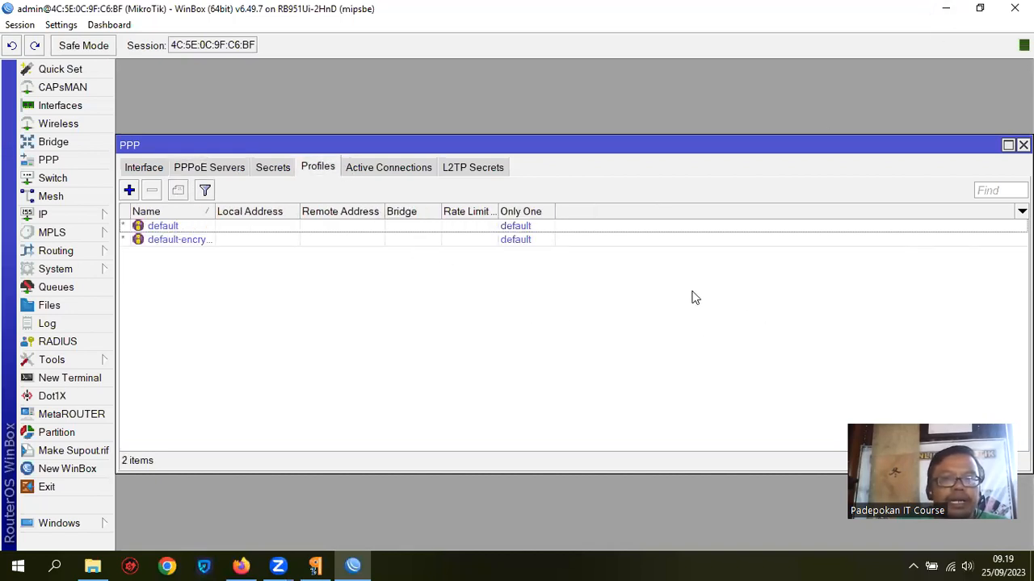
mouse_move(501, 151)
mouse_down()
mouse_move(510, 146)
mouse_move(489, 143)
mouse_move(520, 145)
mouse_up()
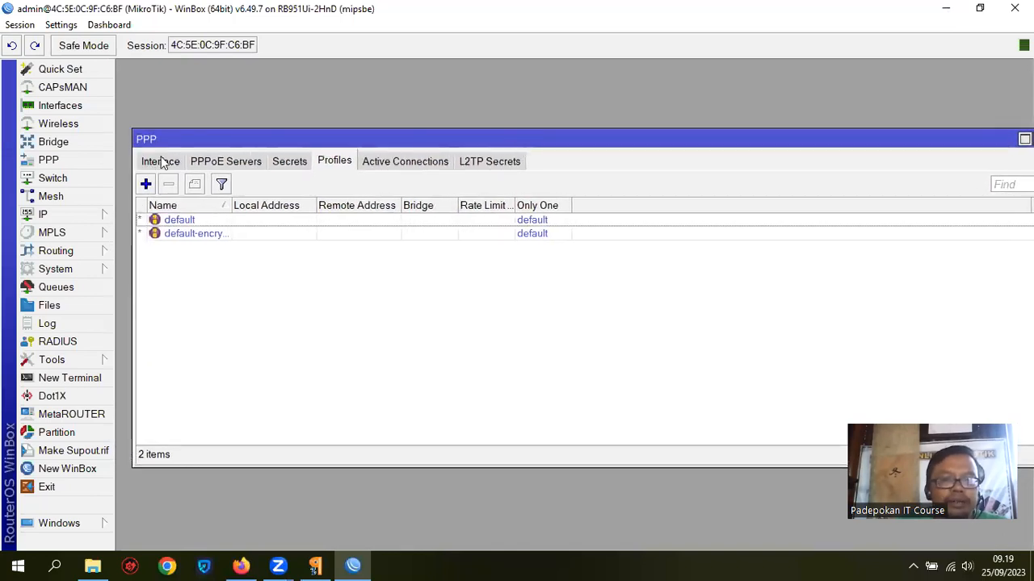
drag(916, 139, 862, 141)
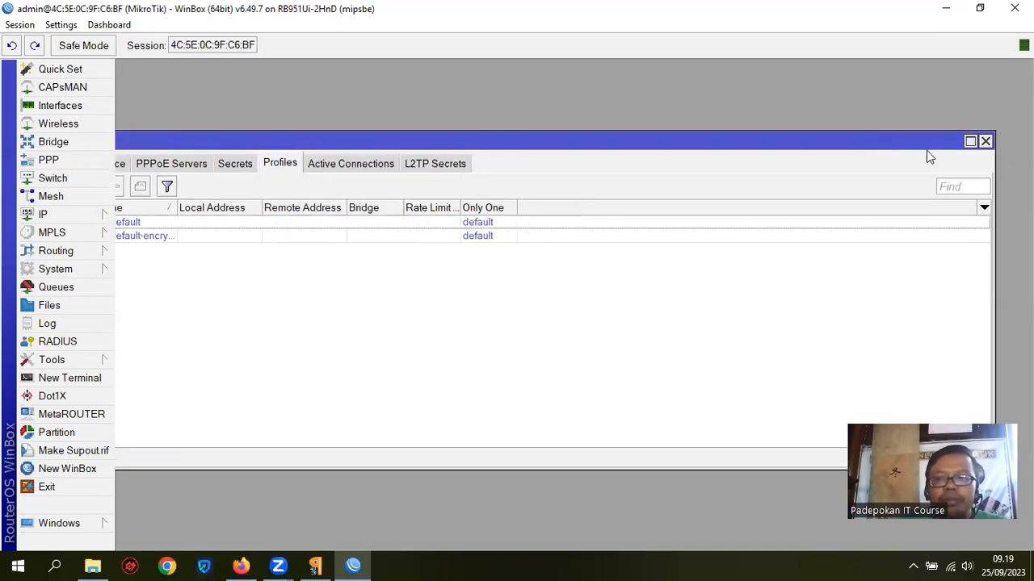
click(985, 144)
click(45, 164)
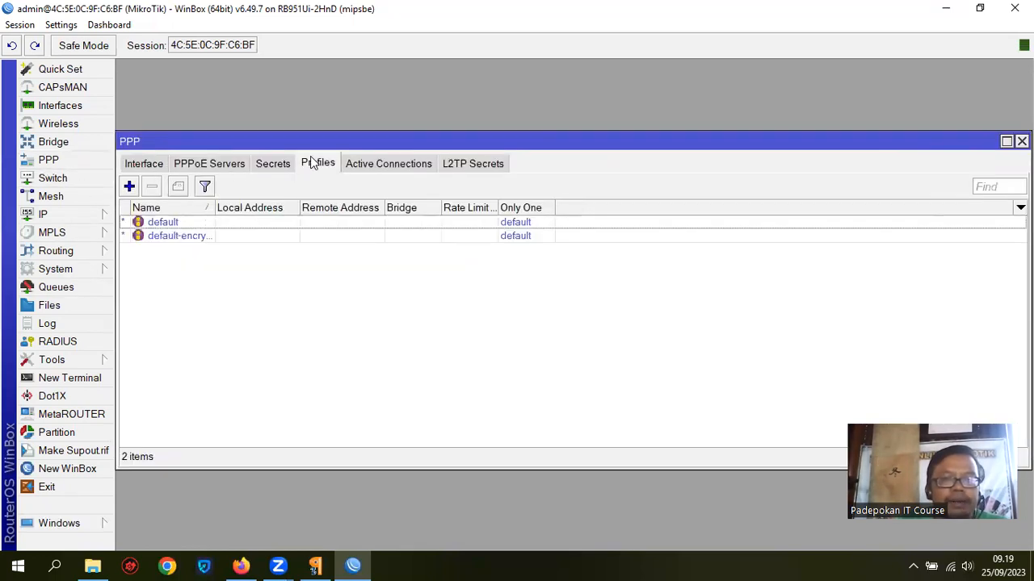
Step: Create PPP profile 'Paket 5 Mbps' with rate limit 5M/5M and Only One set to yes
click(129, 186)
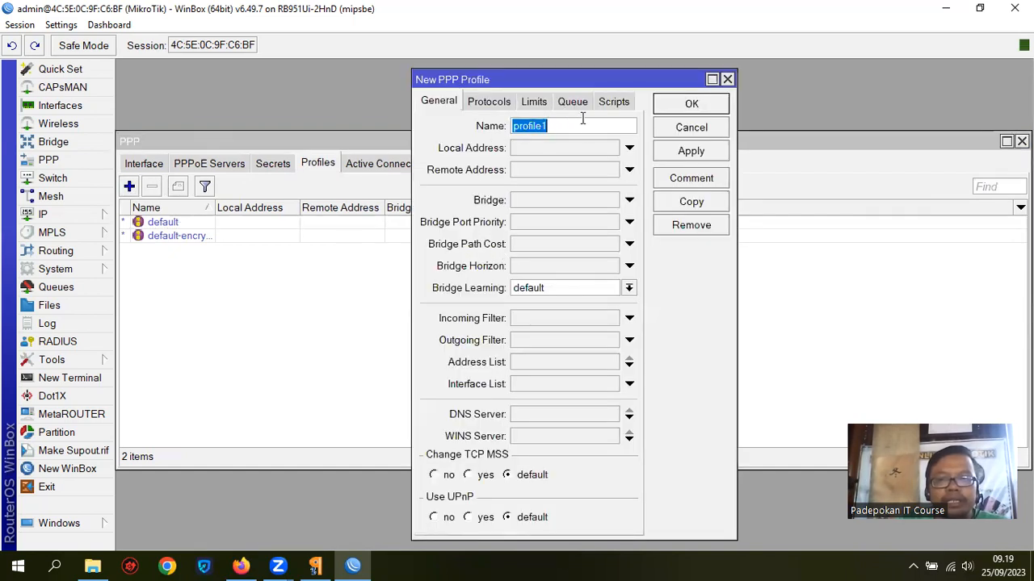
text(Paket 5 Mbps)
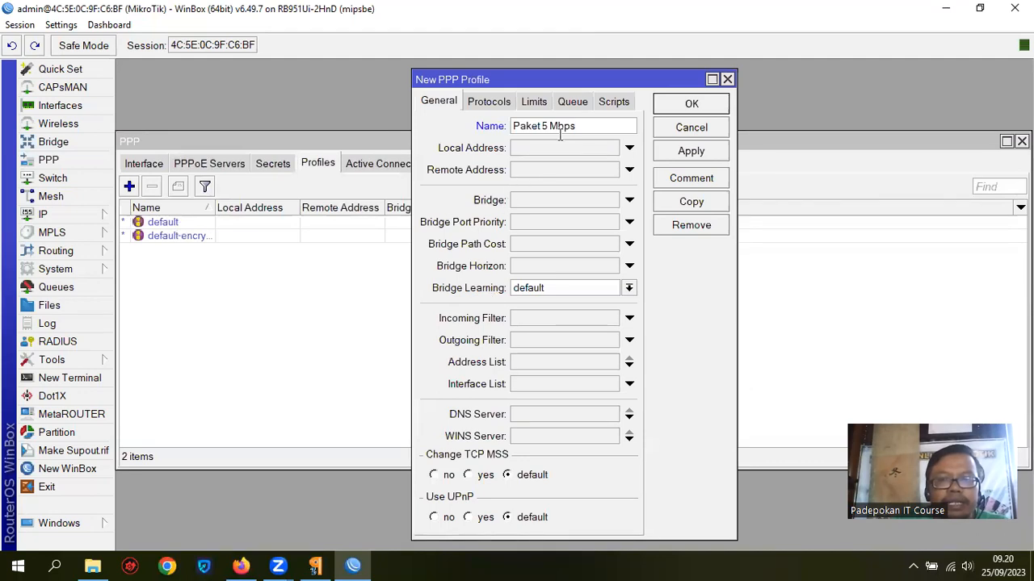
click(534, 103)
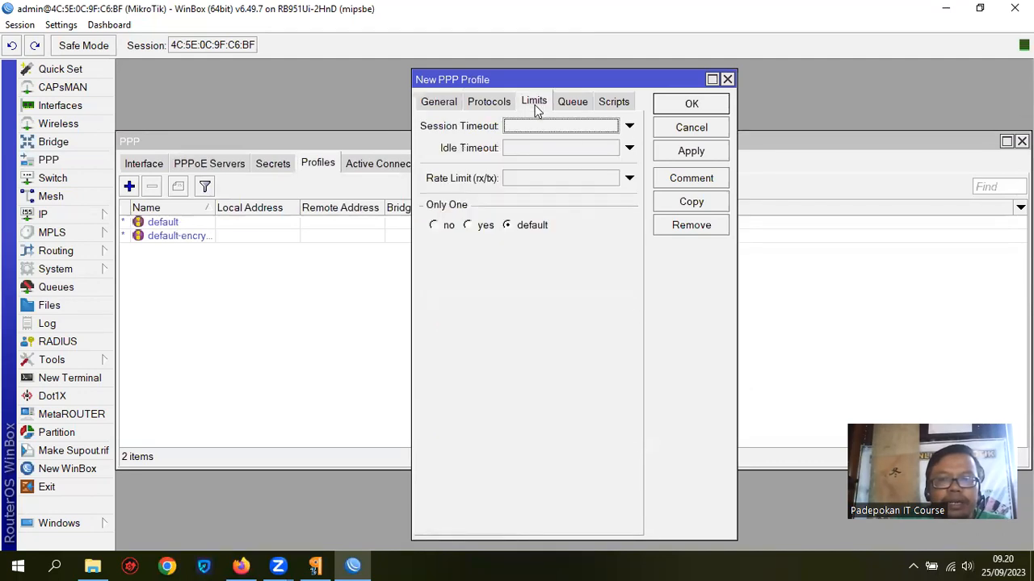
click(543, 179)
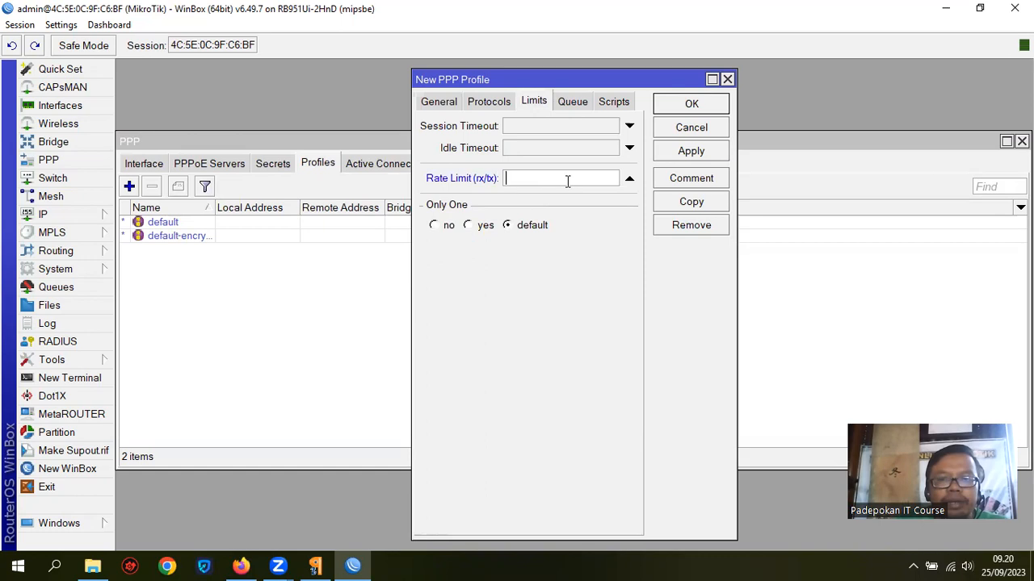
text(5)
text(m)
text(M/)
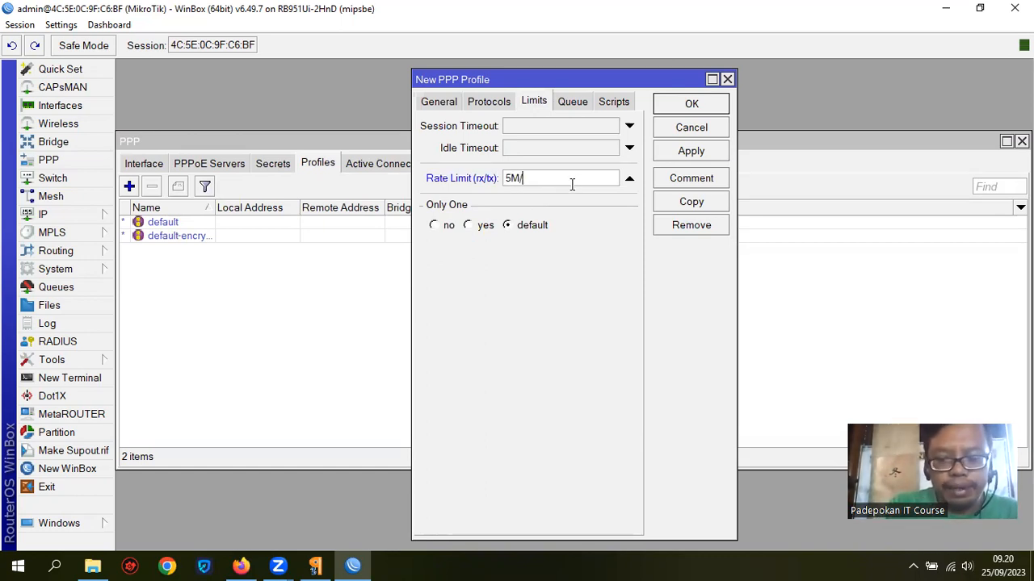
text(5M)
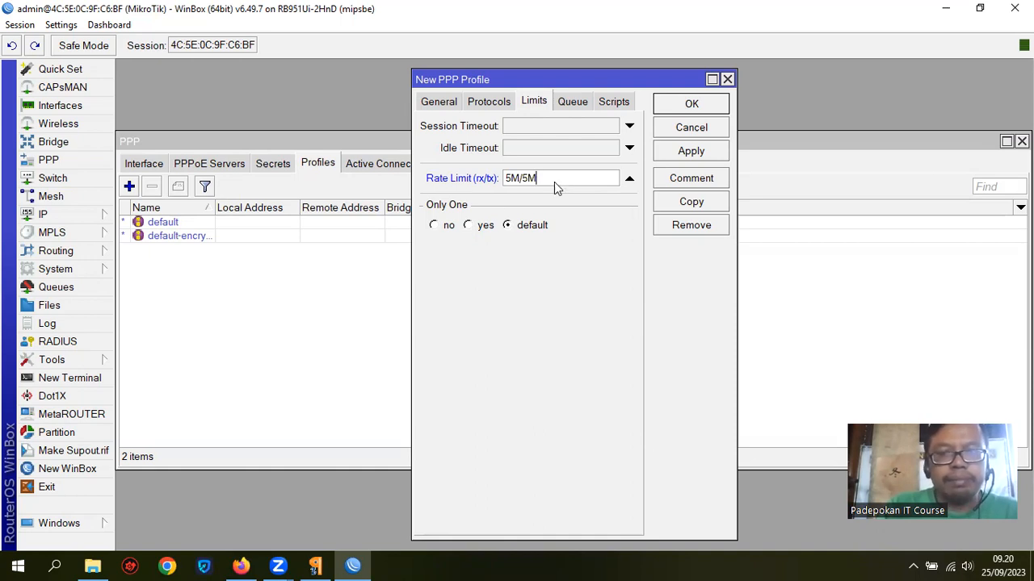
click(467, 227)
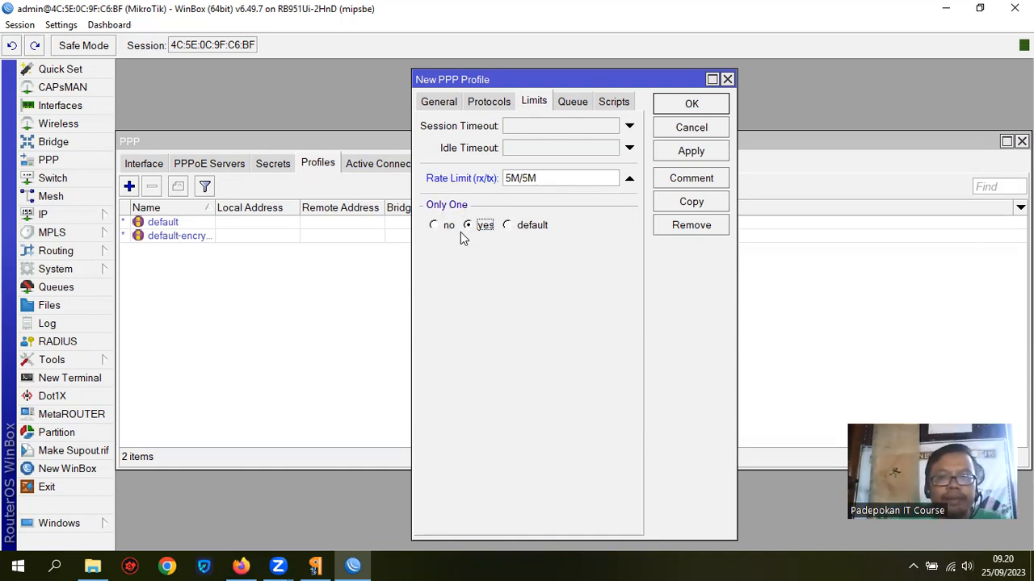
click(698, 104)
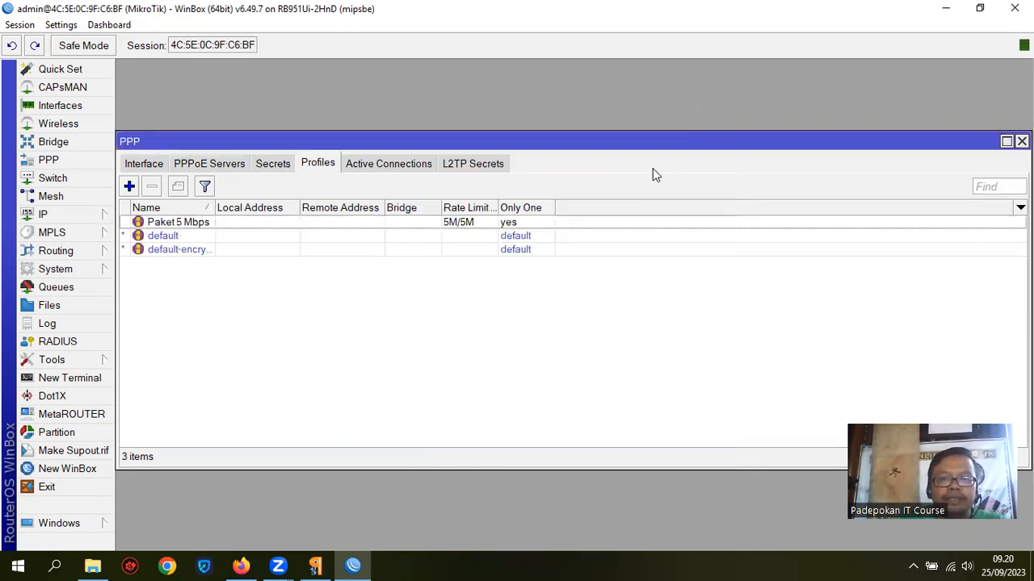
Step: Create PPP profile 'Paket 10 Mbps' with rate limit 10M/10M and Only One set to yes
click(129, 187)
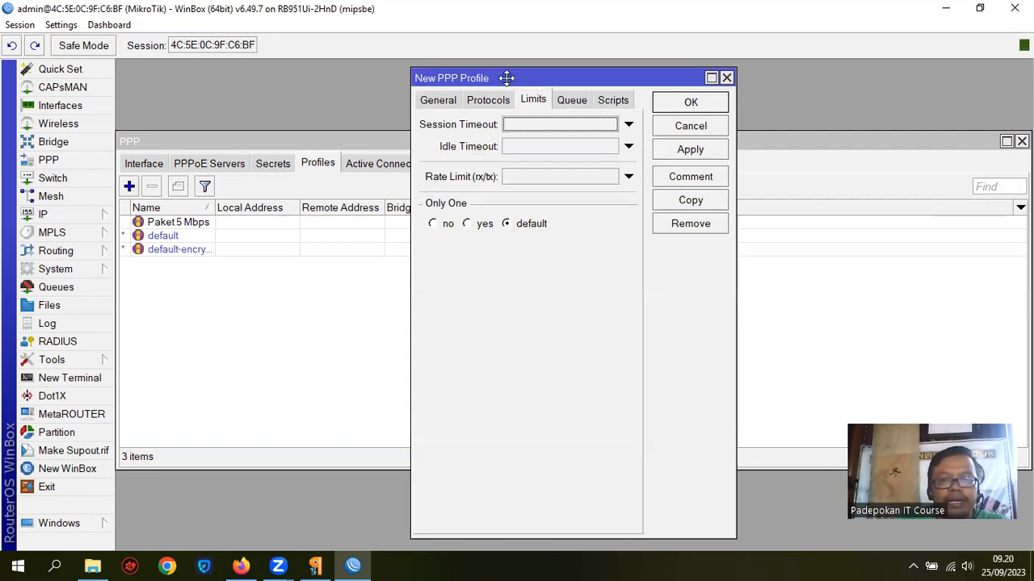
drag(507, 81, 413, 142)
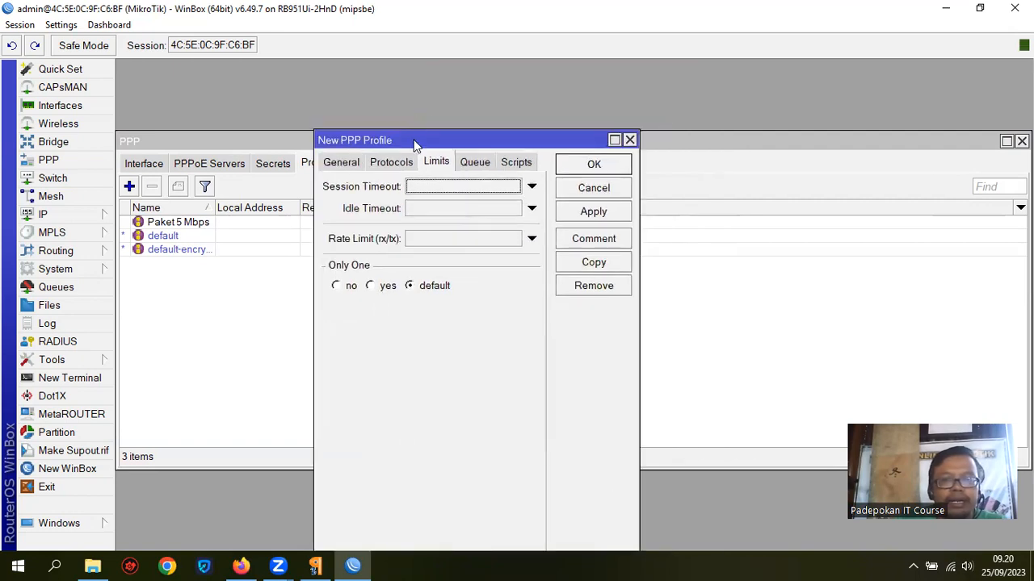
click(340, 162)
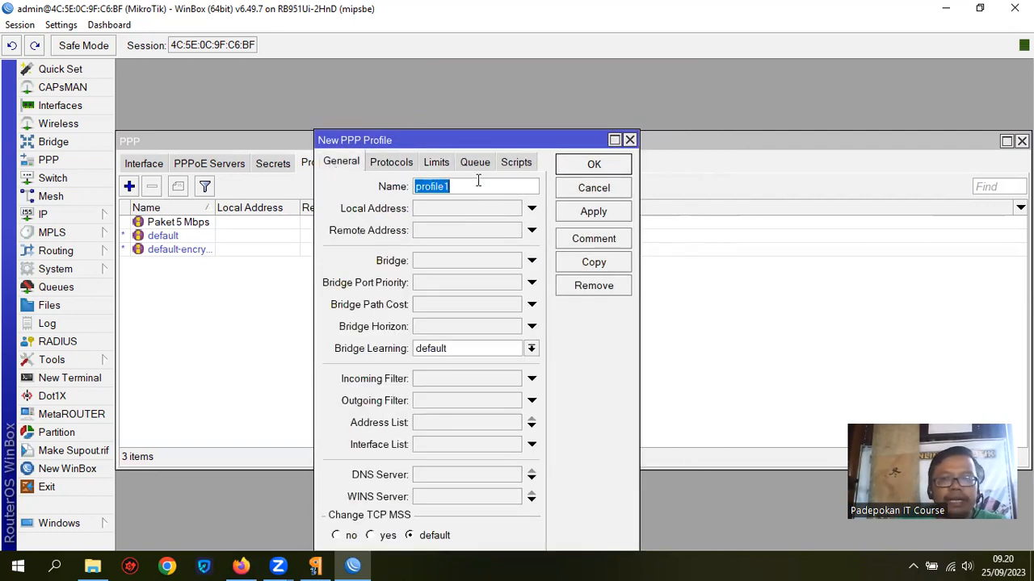
key(BackSpace)
text(P)
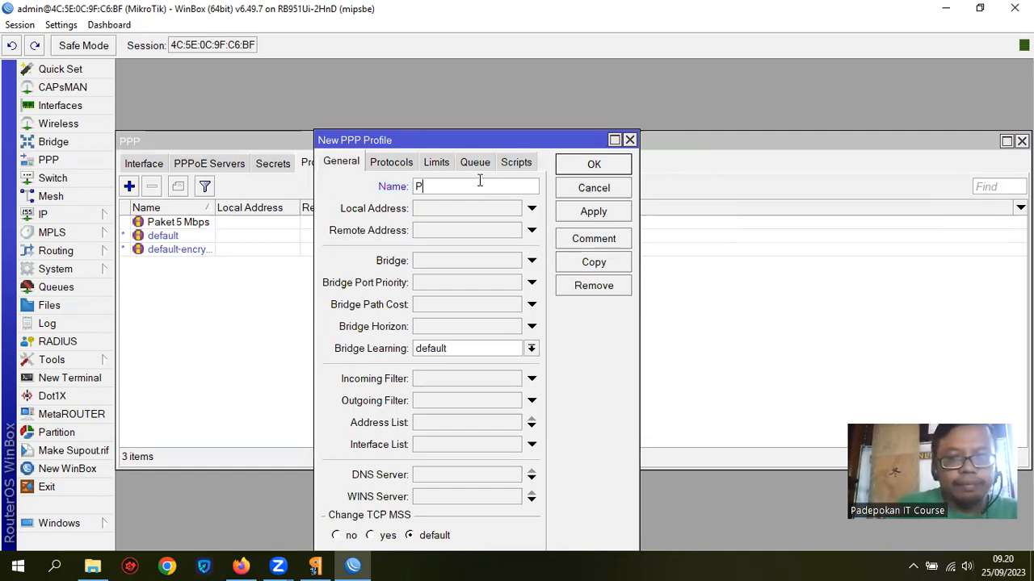
text(aket 1)
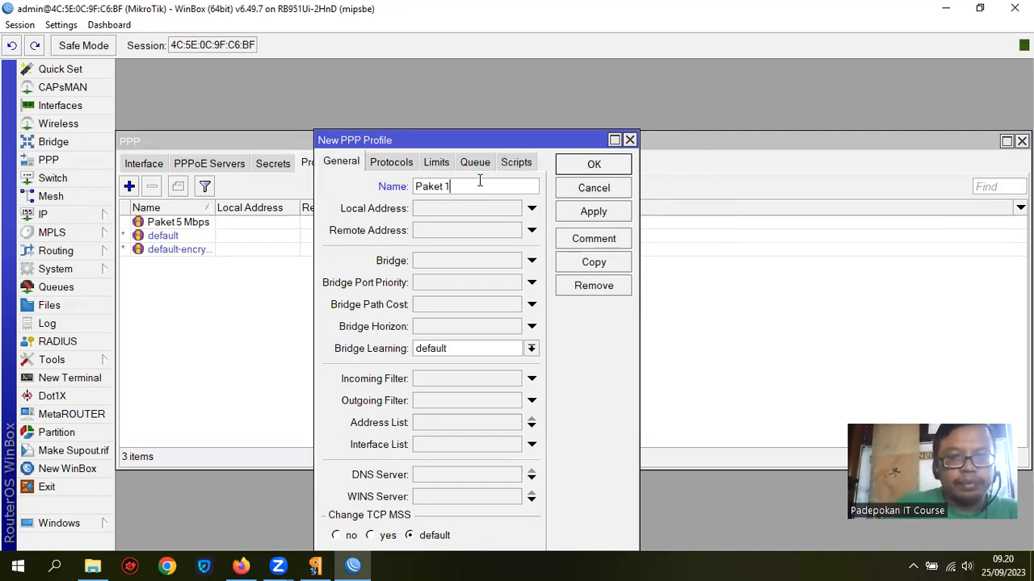
text(0 Mbps)
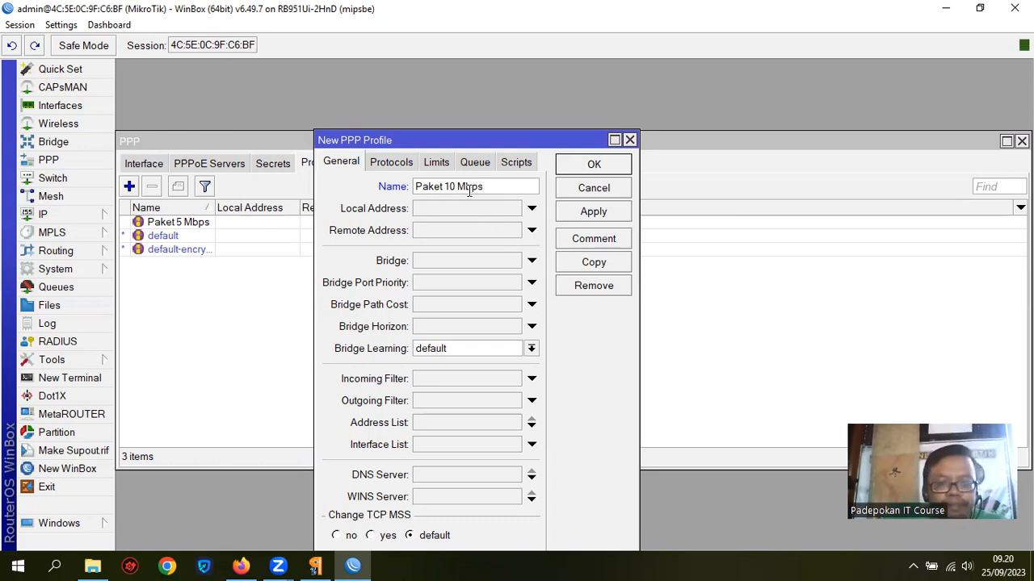
click(436, 162)
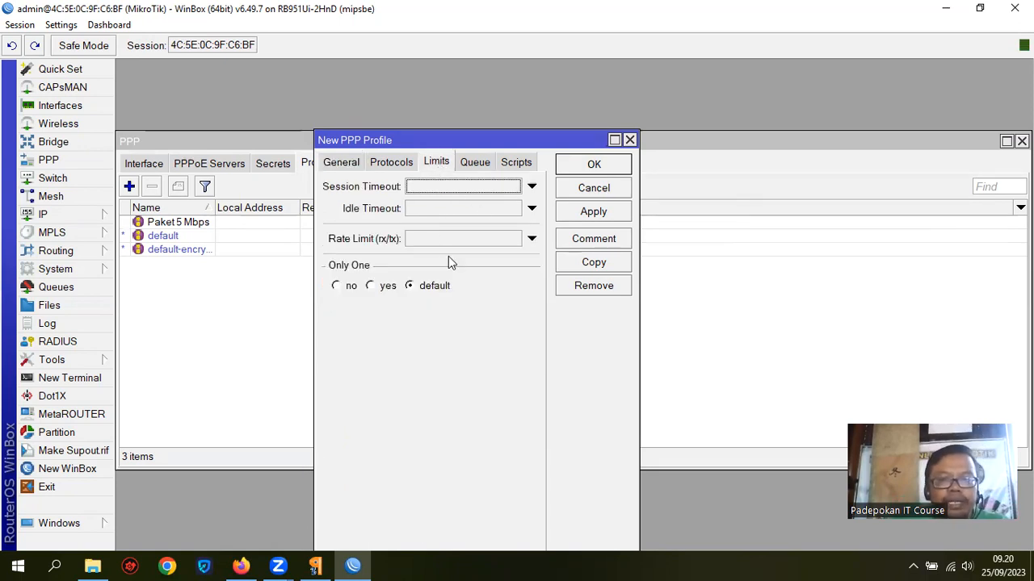
text(10M/10M)
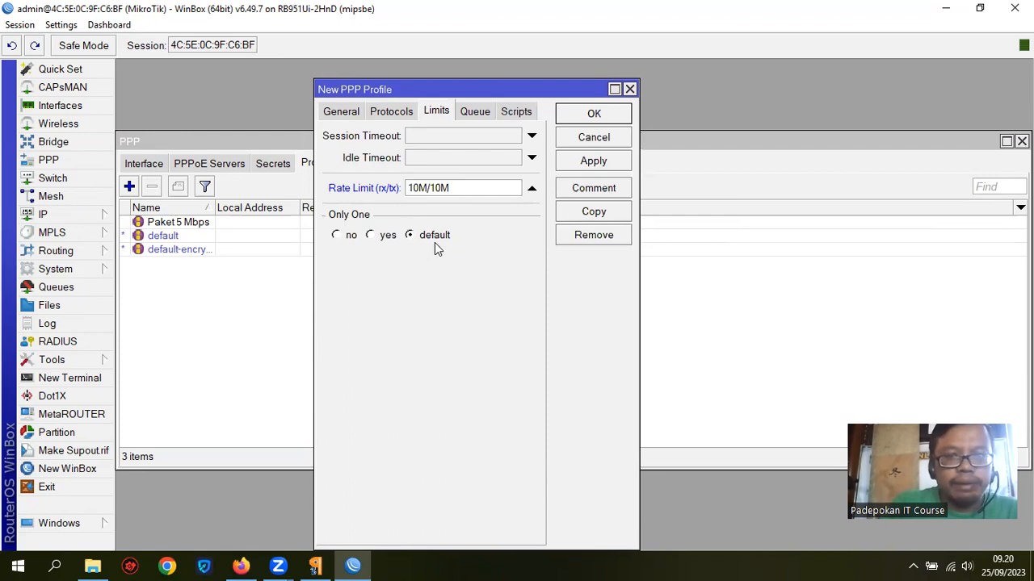
click(374, 240)
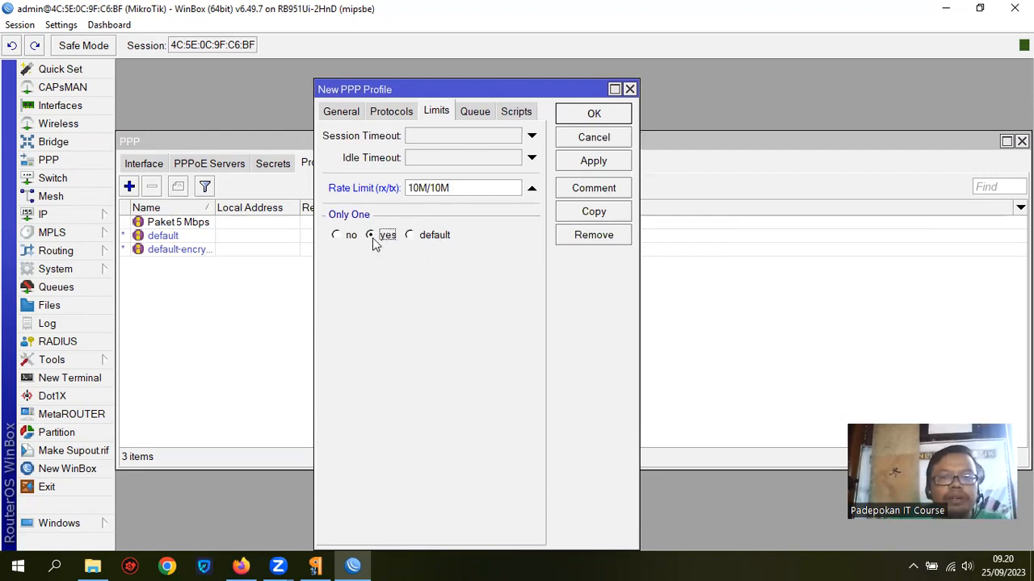
click(595, 113)
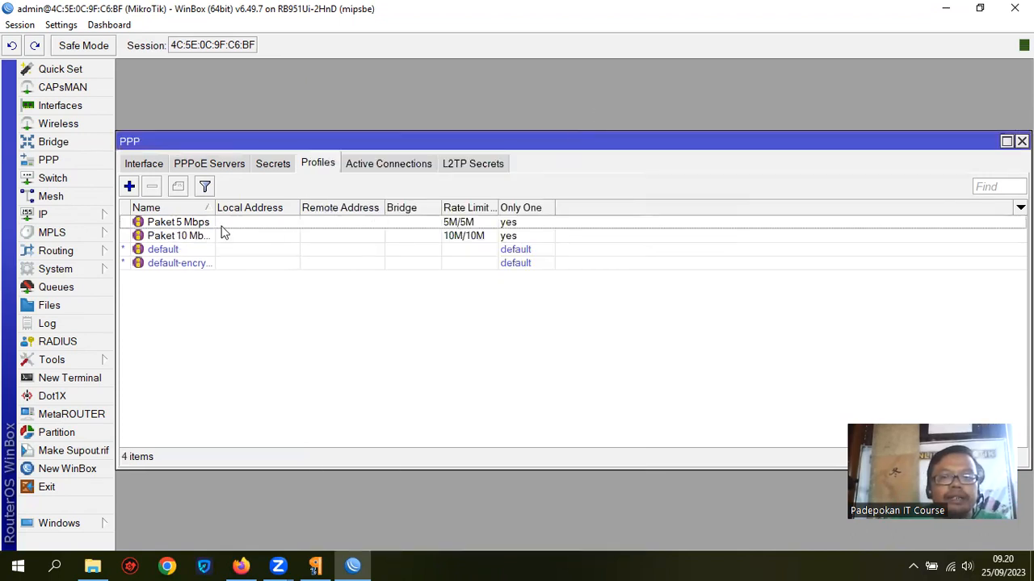
Step: Start a third PPP profile and name it 'Paket 20 Mbps'
click(130, 186)
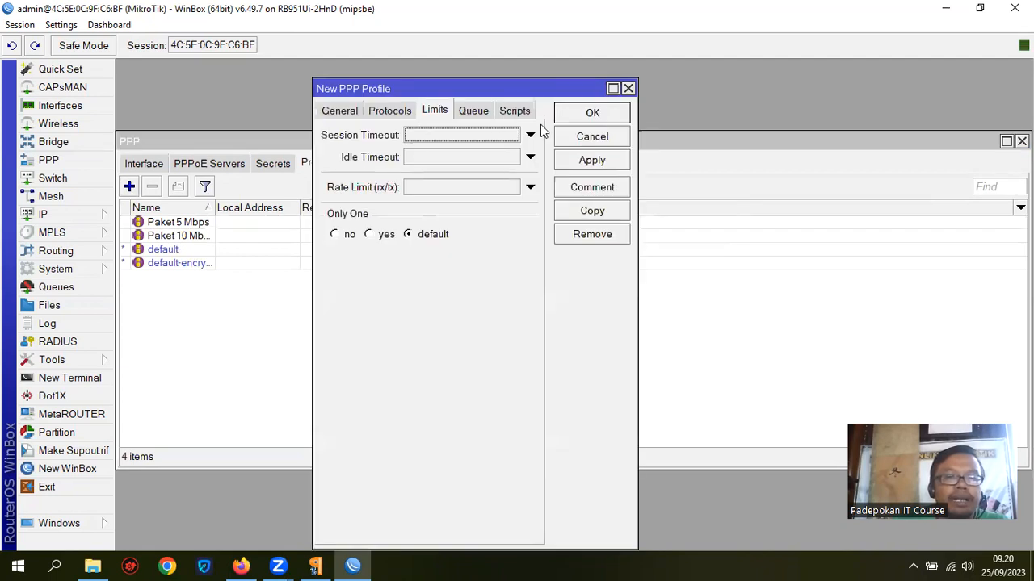
drag(489, 86, 484, 162)
click(348, 172)
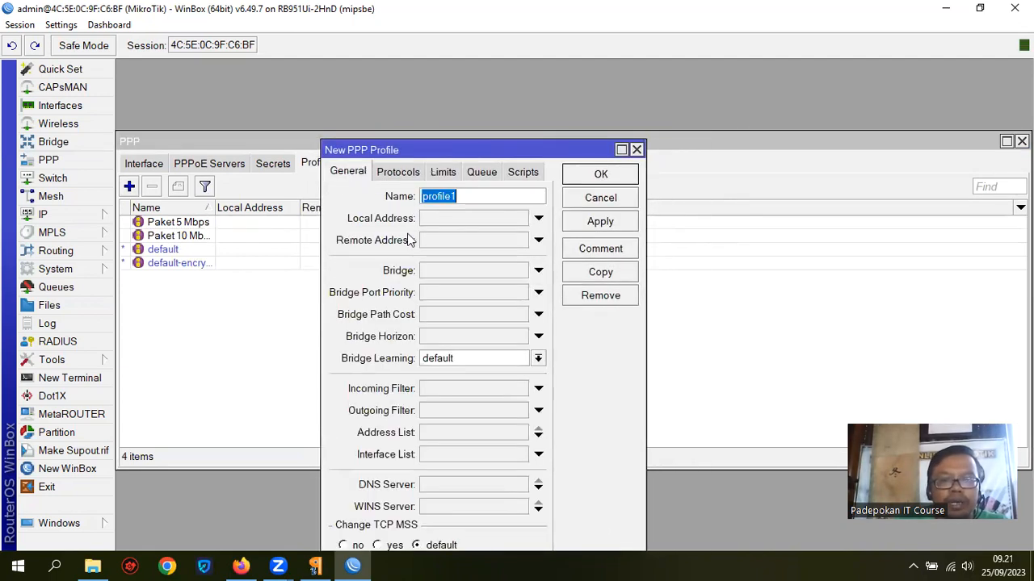
text(p)
key(BackSpace)
text(pAKE)
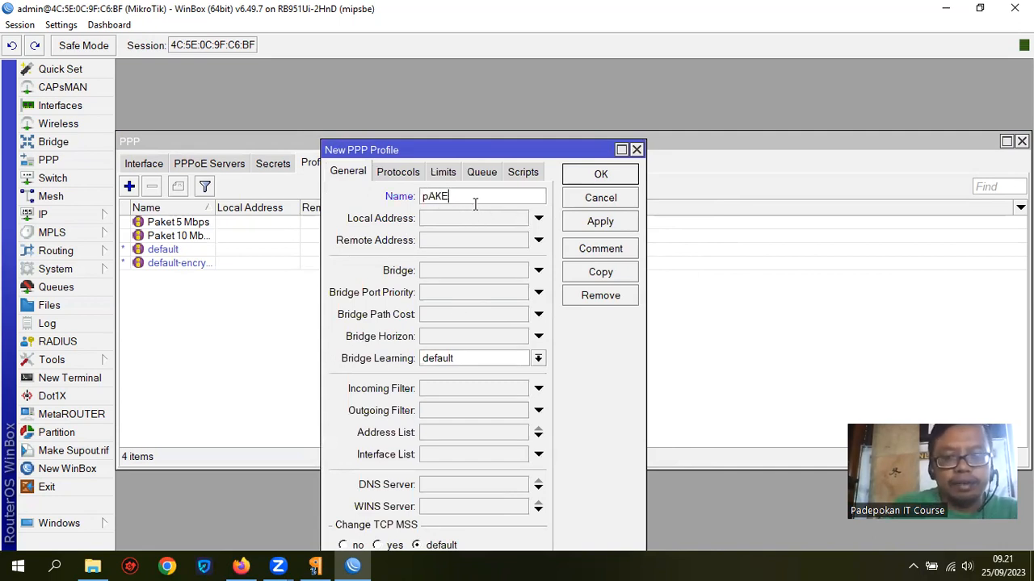
key(BackSpace)
key(BackSpace)
key(BackSpace)
key(BackSpace)
key(BackSpace)
key(BackSpace)
key(BackSpace)
key(BackSpace)
text(Pak)
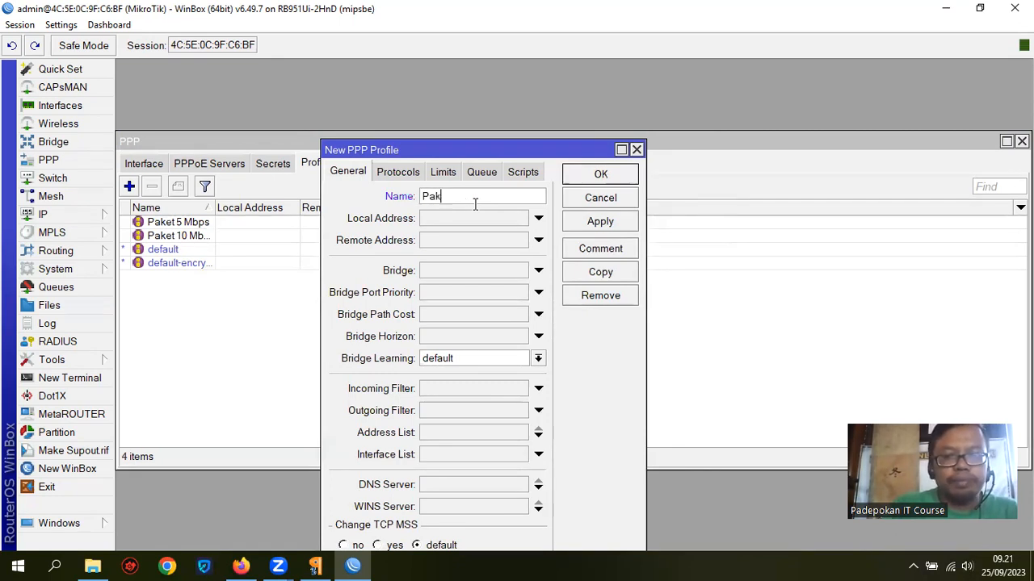
text(et 20 Mbps)
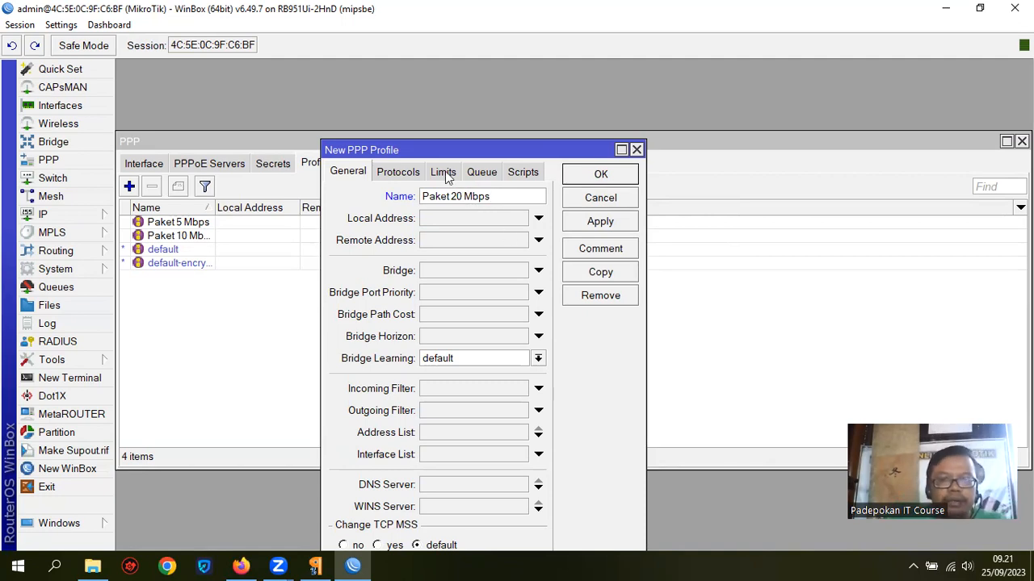
Step: Give it rate limit 20M/20M and Only One set to yes, then confirm with OK
click(445, 177)
click(457, 252)
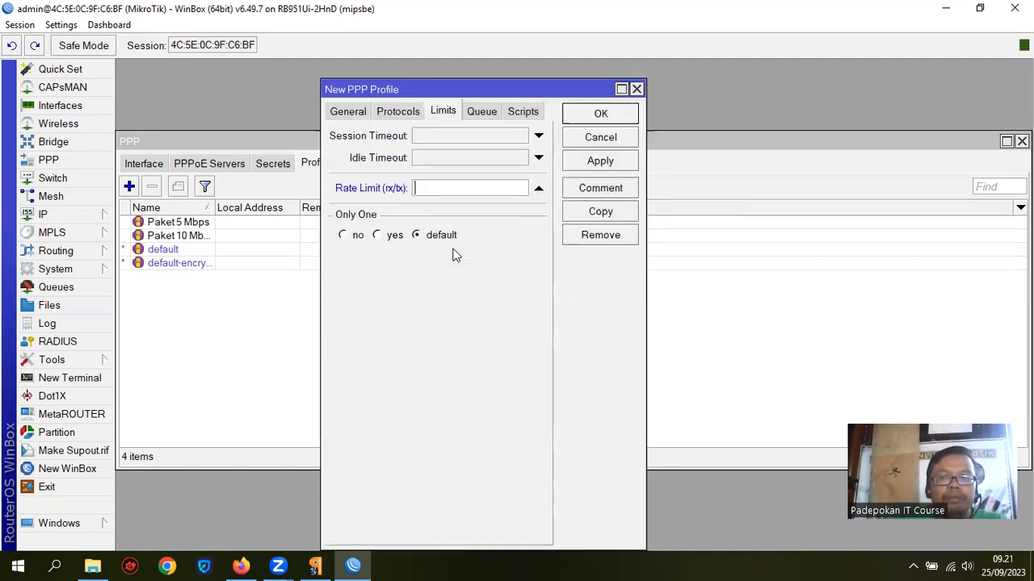
text(20M/20M)
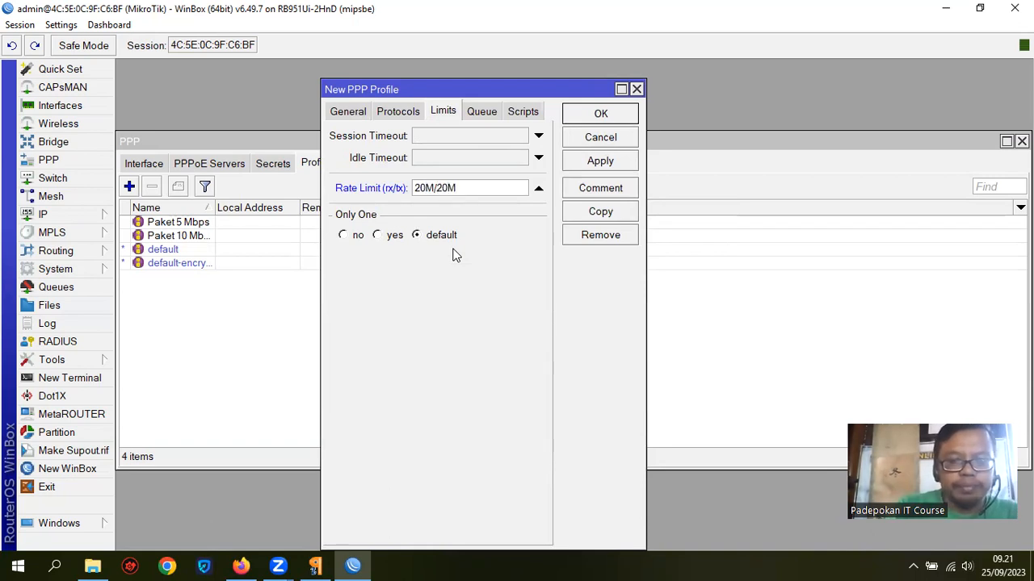
click(386, 235)
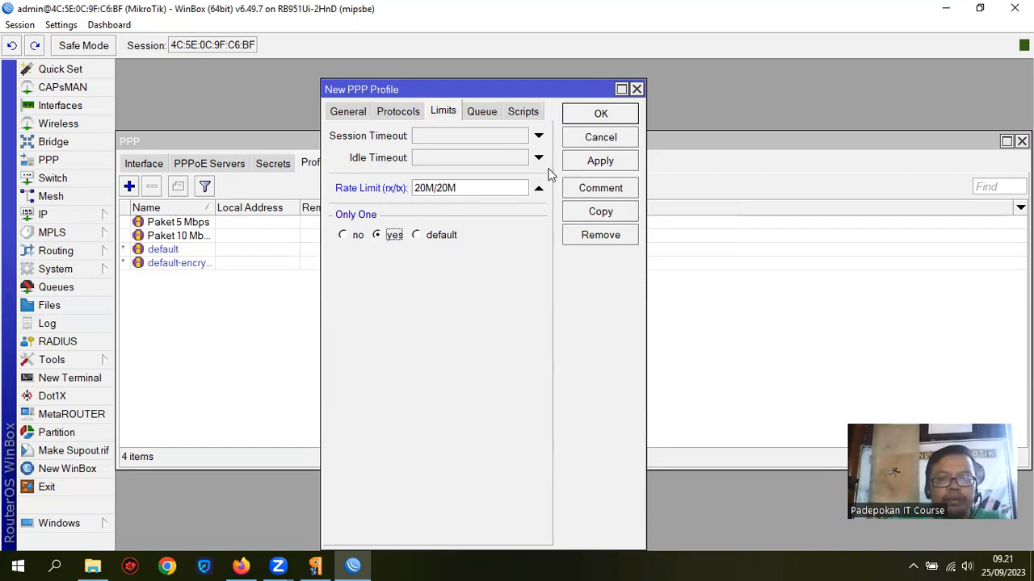
click(630, 113)
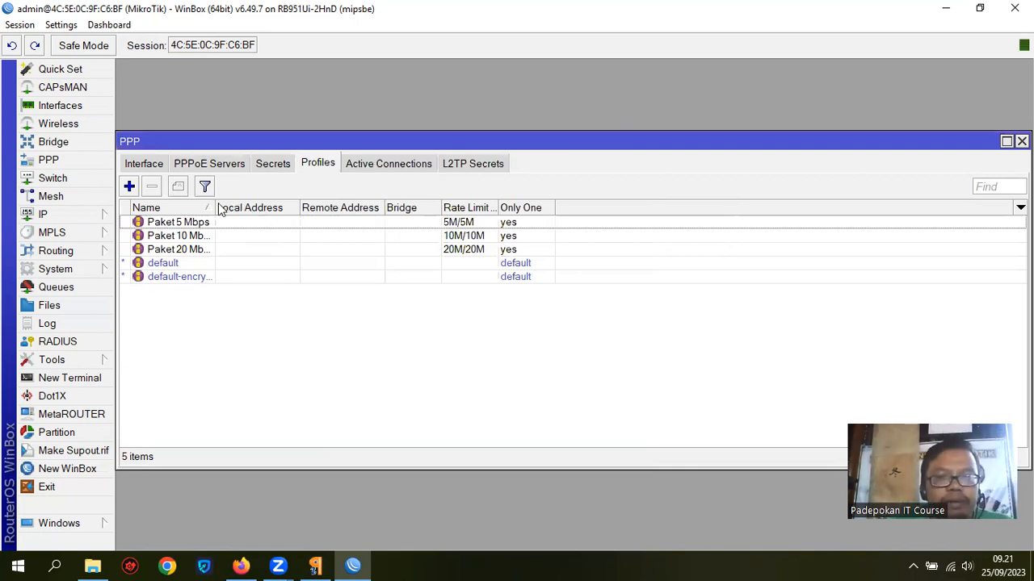
Step: Widen the Name column to show full profile names, switch to Secrets, and bring the PDF forward
drag(218, 208, 309, 210)
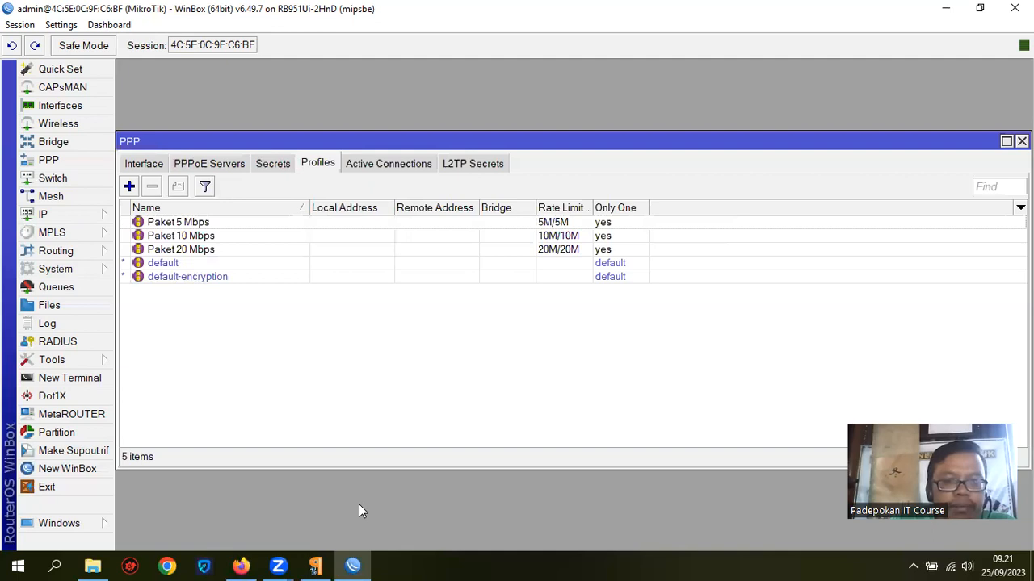
click(274, 163)
click(313, 564)
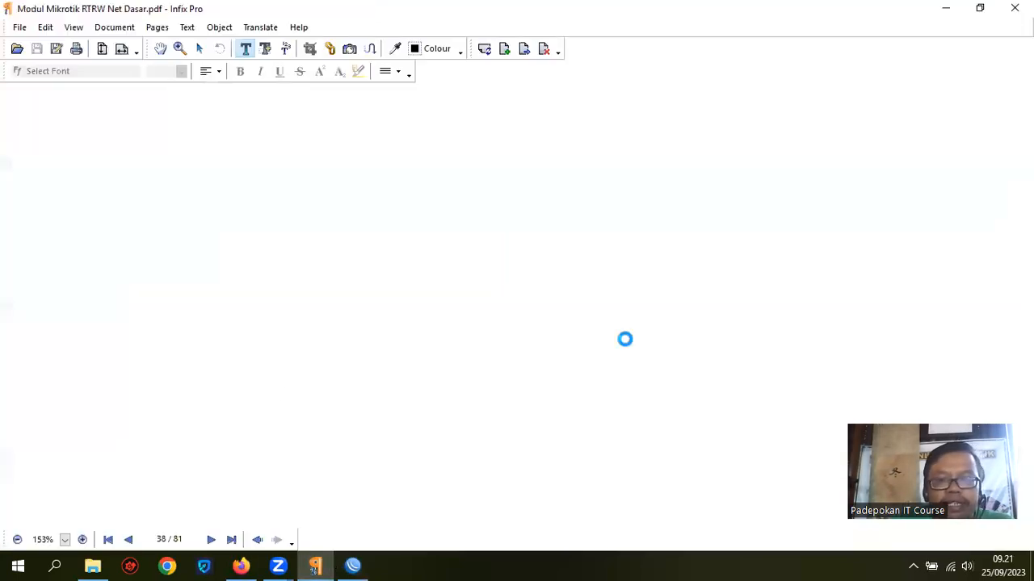
Step: Scroll the module to step 3 on page 39 about creating PPP users, then minimize it
scroll(623, 336, down, 3)
scroll(626, 338, down, 5)
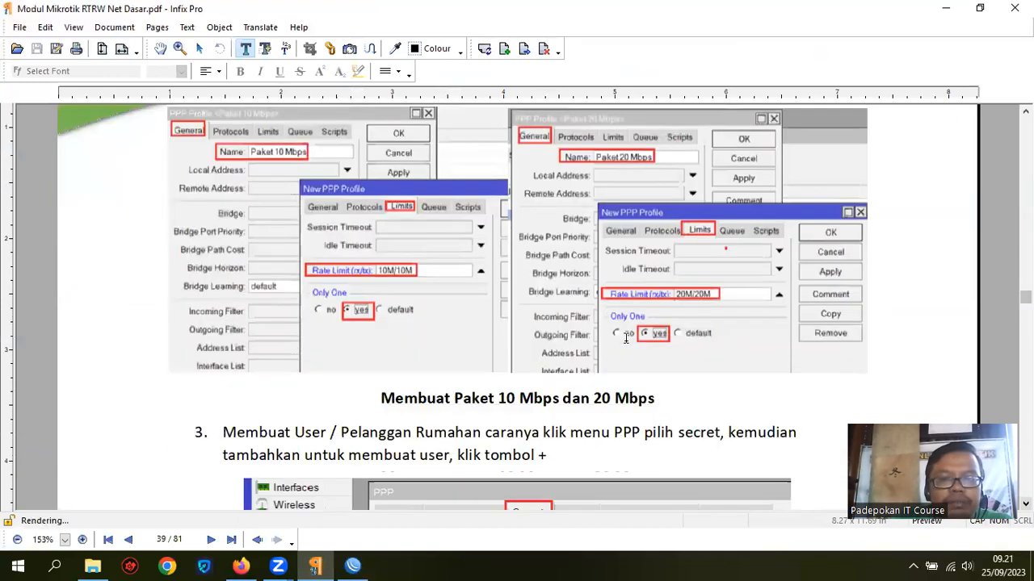
scroll(626, 339, down, 2)
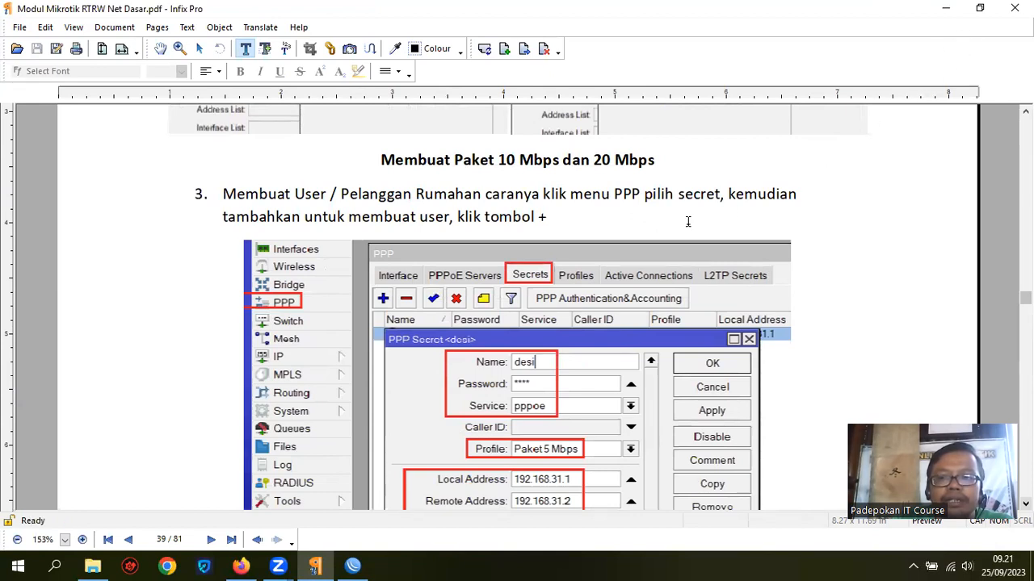
click(945, 9)
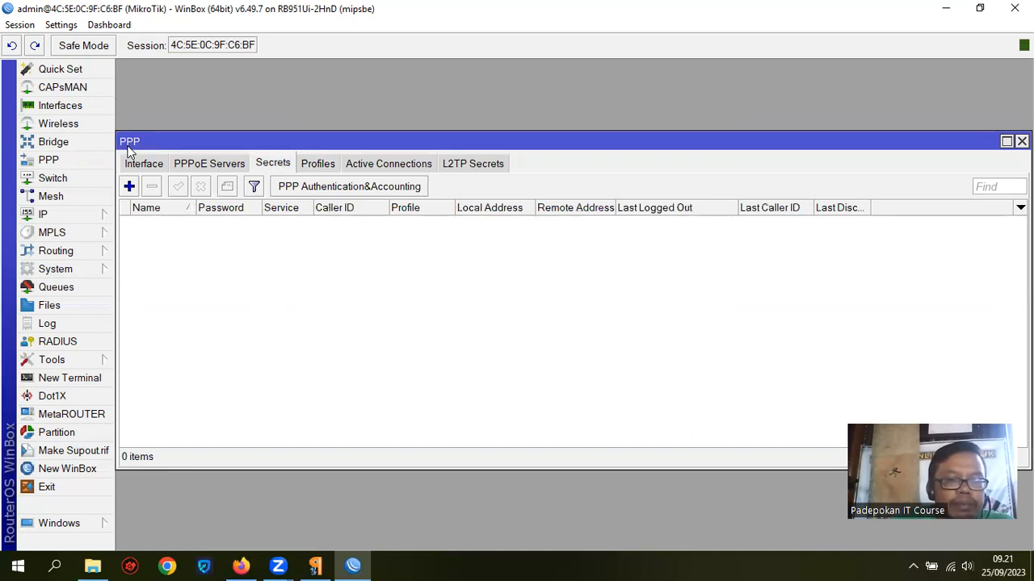
Step: Start a new PPP secret named budi with a password, service pppoe and profile Paket 5 Mbps
click(129, 187)
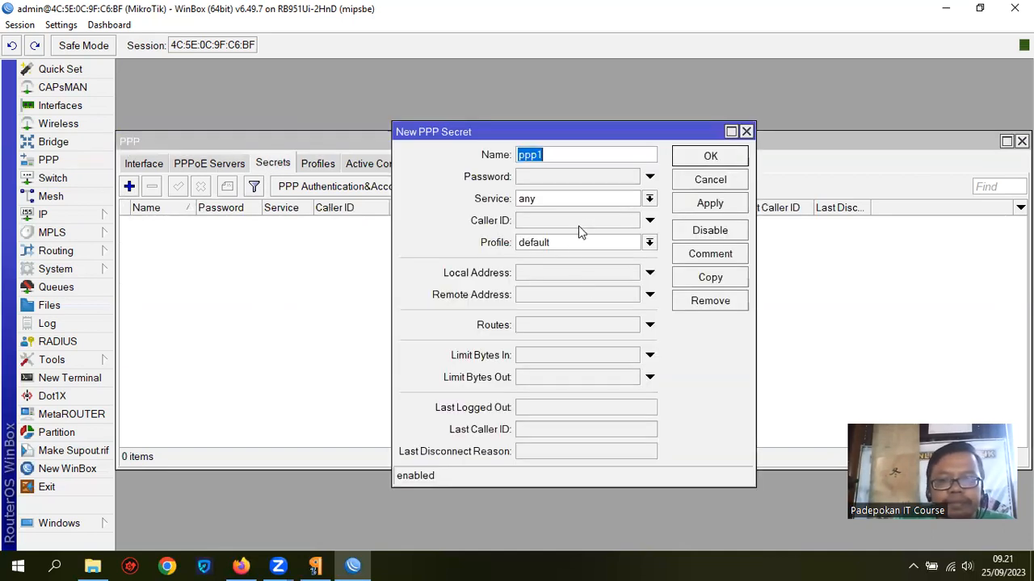
text(BUD)
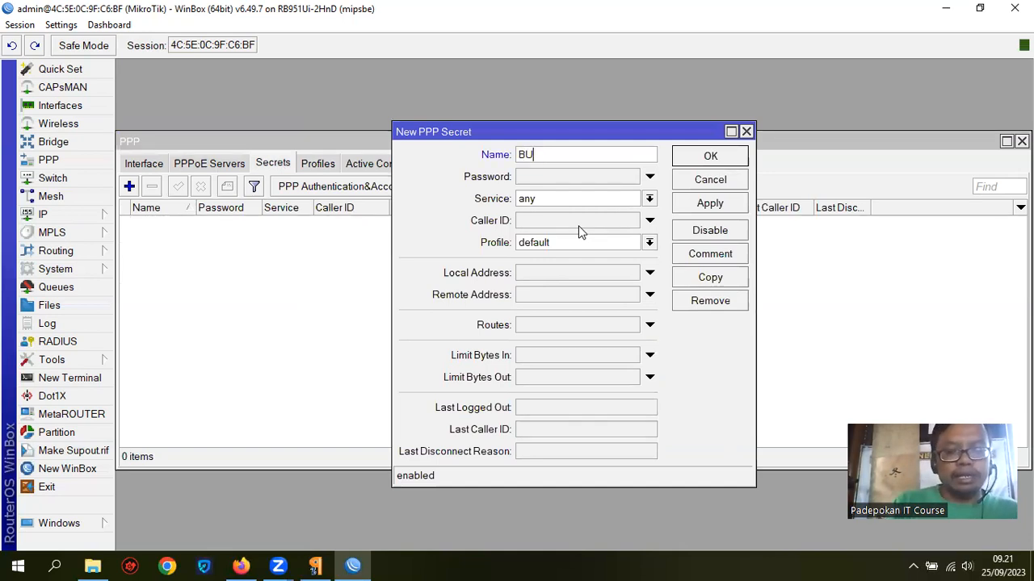
key(BackSpace)
key(BackSpace)
key(BackSpace)
text(budi)
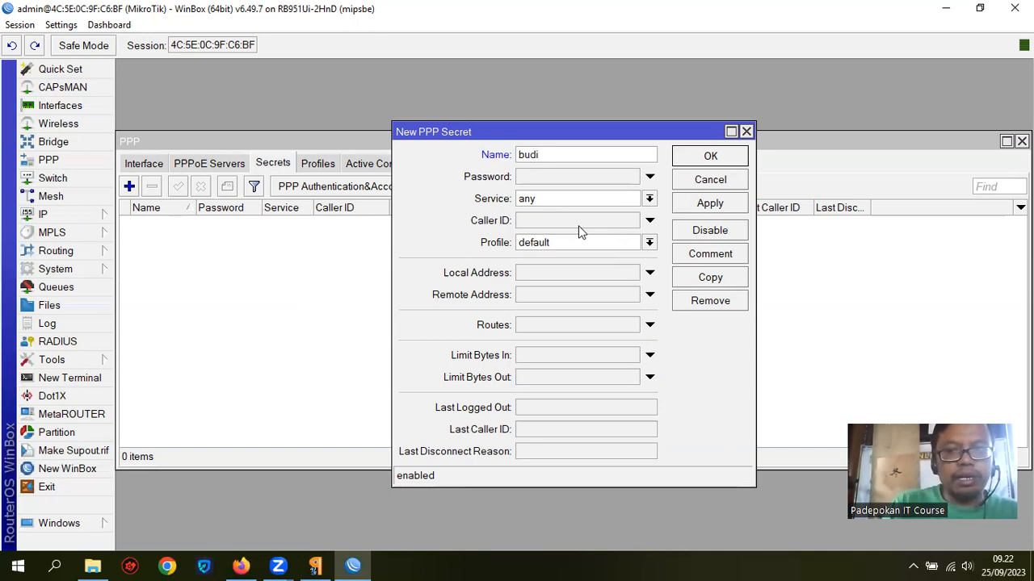
click(557, 175)
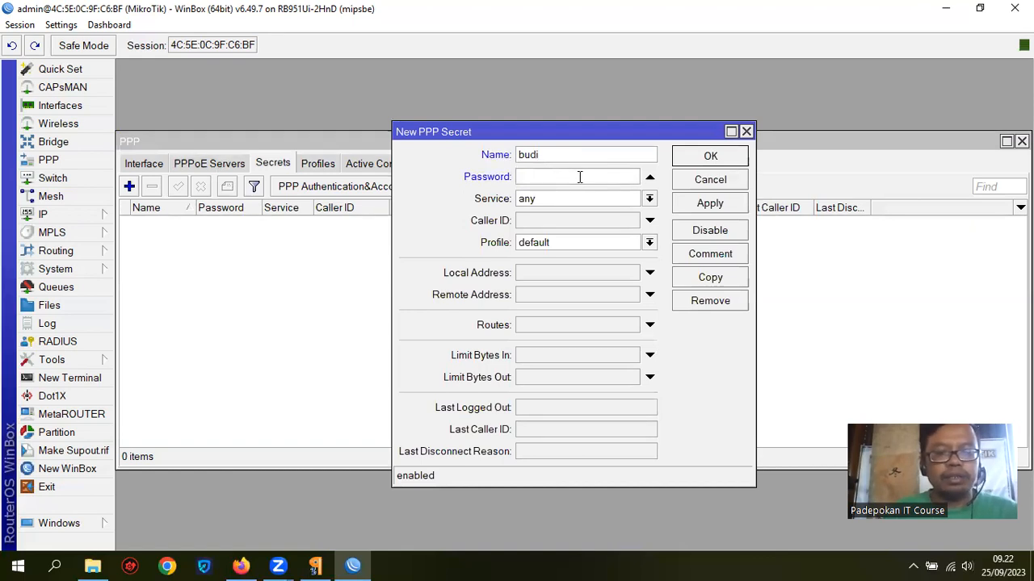
text(12)
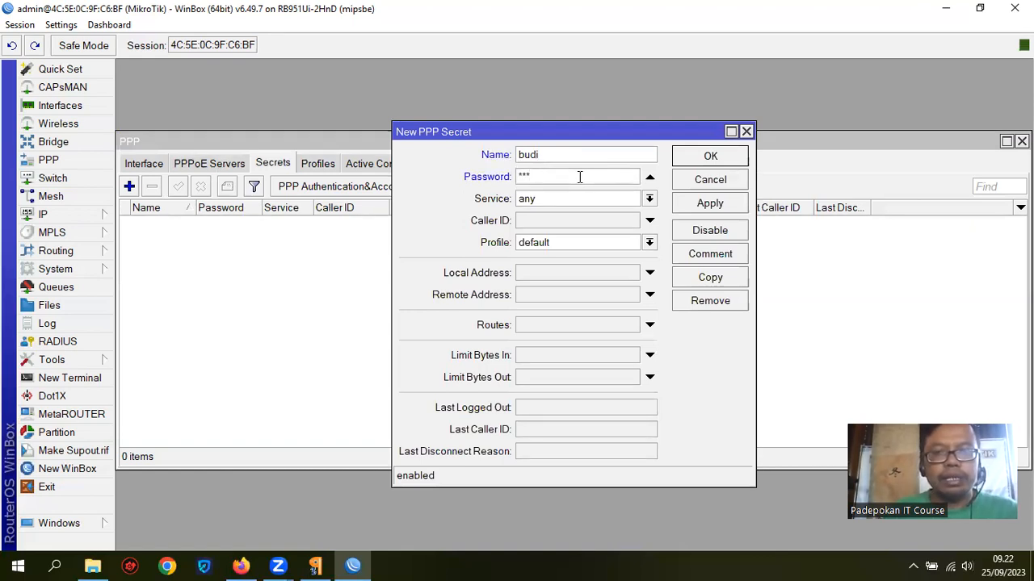
click(648, 199)
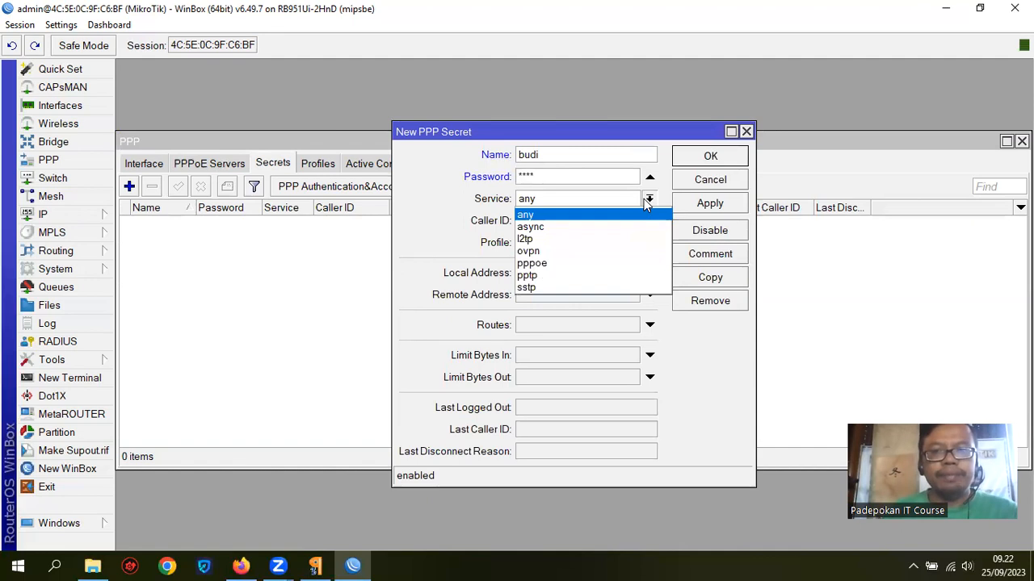
click(579, 263)
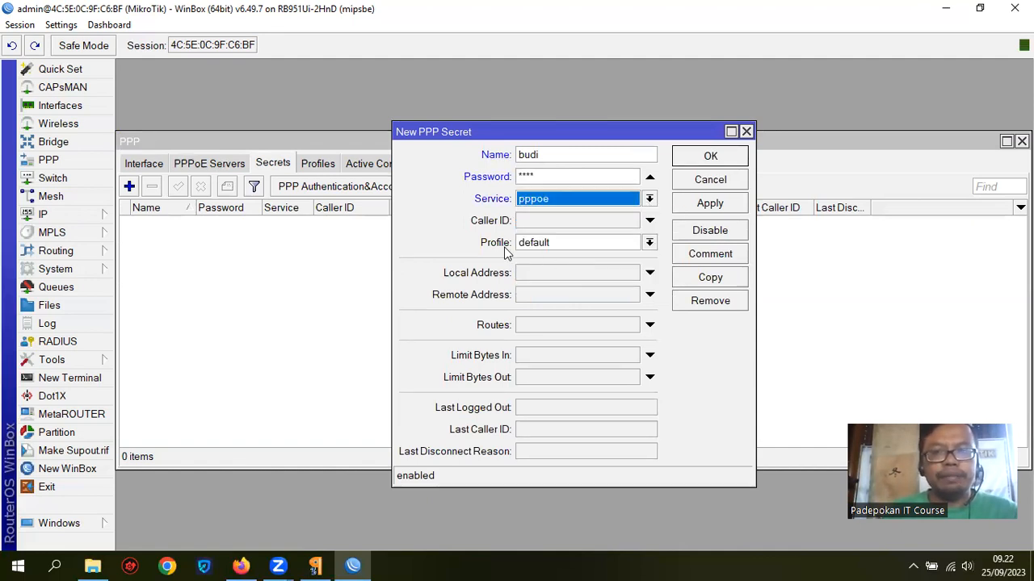
click(649, 244)
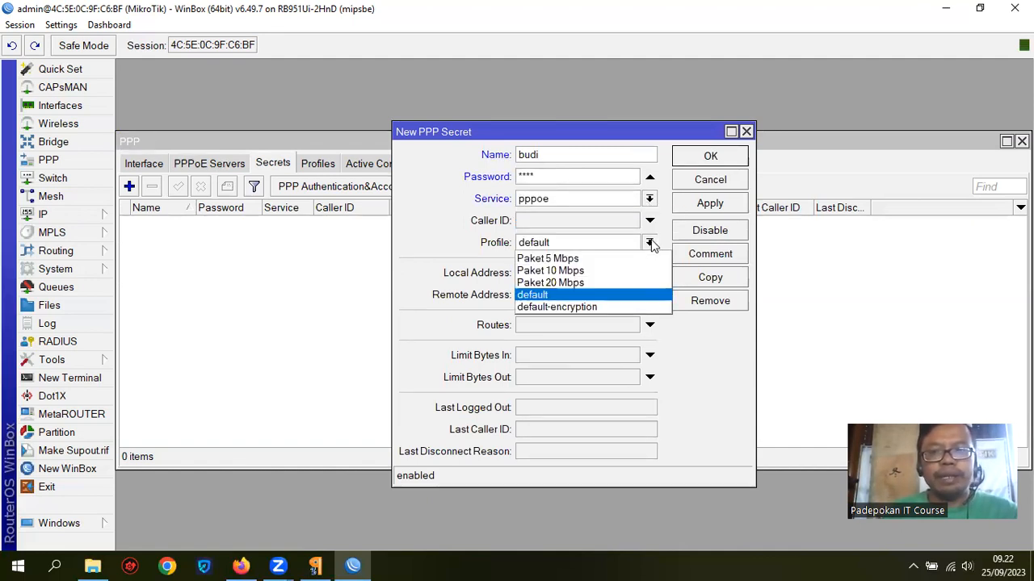
click(587, 259)
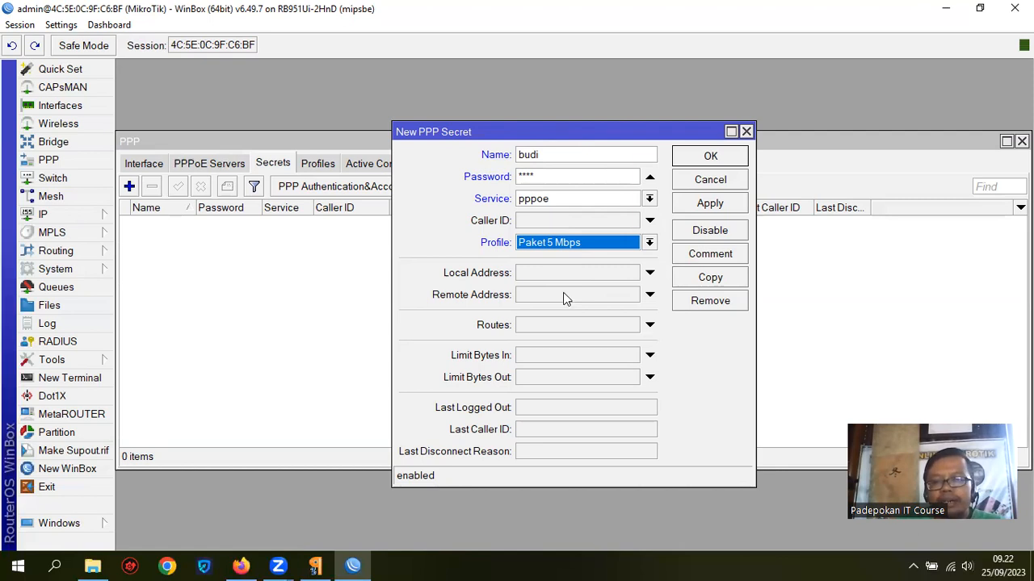
Step: Set local address 192.168.31.1 and remote address 192.168.31.2, then save budi's secret
click(549, 274)
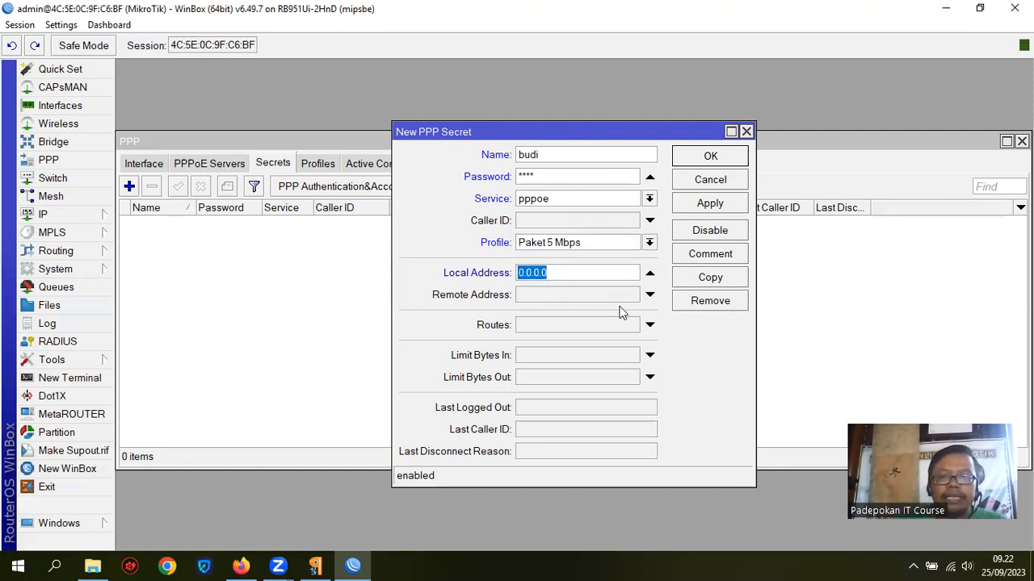
text(192.168)
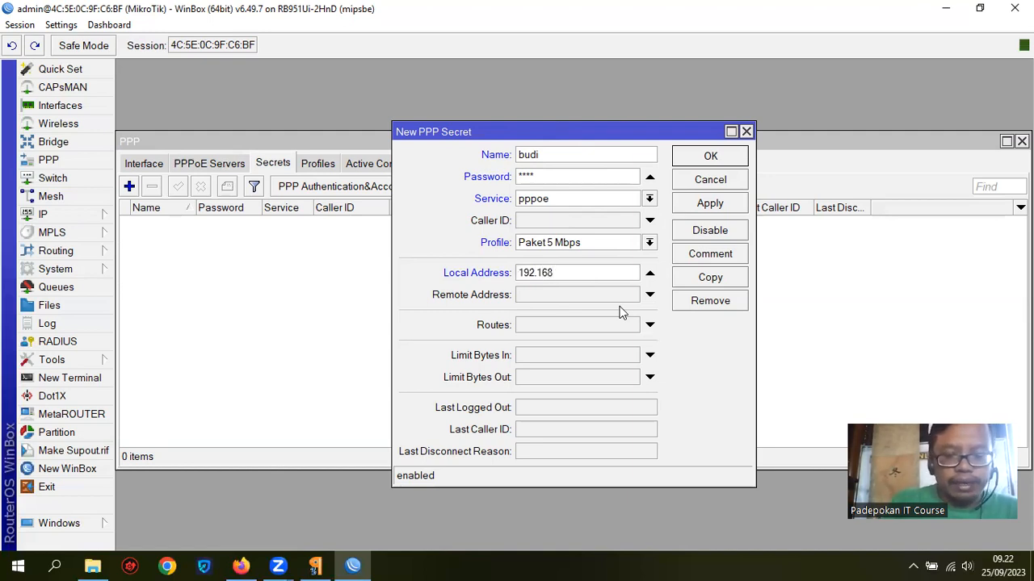
text(.31.1)
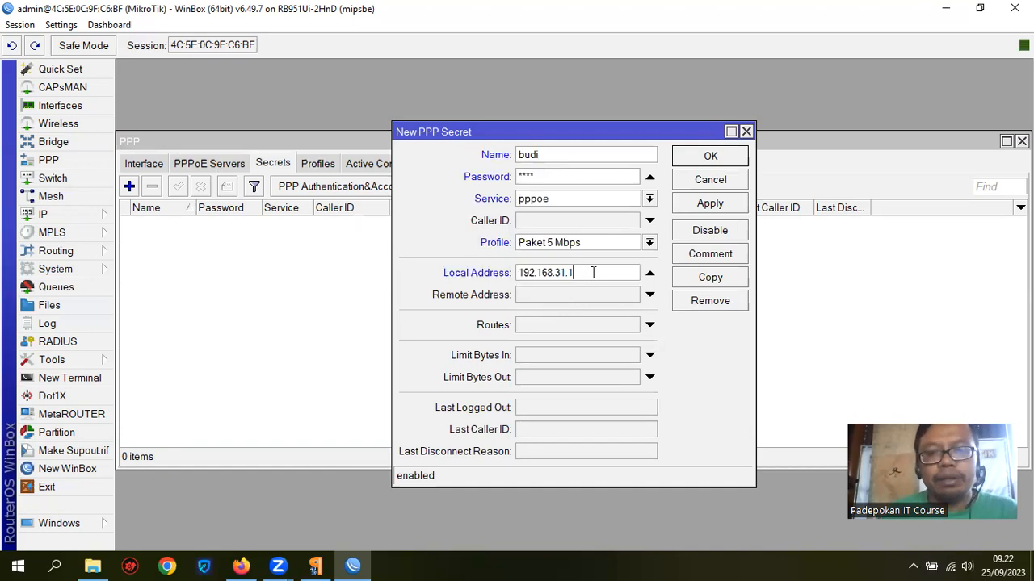
click(547, 295)
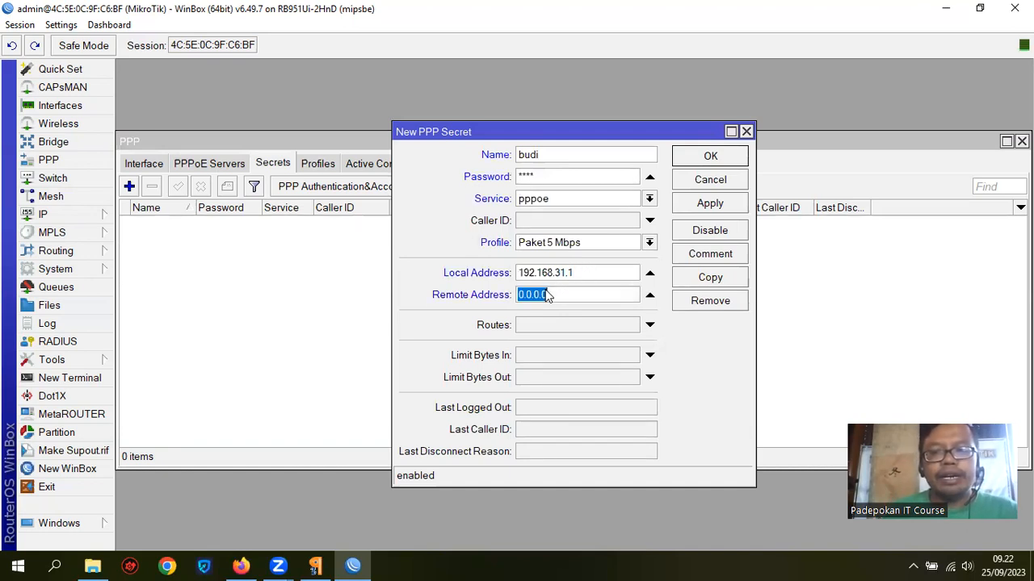
text(192)
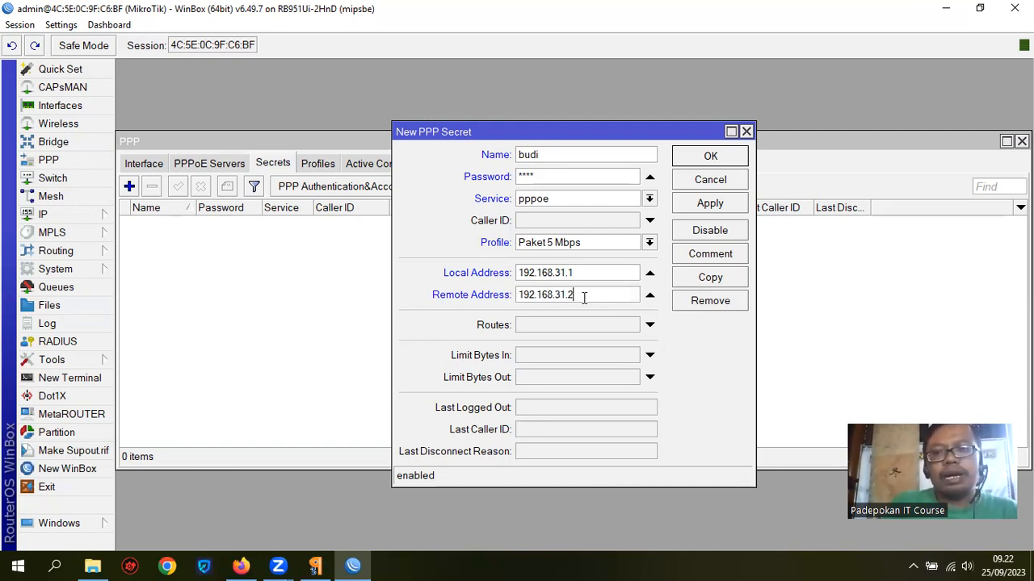
text(.168.31.2)
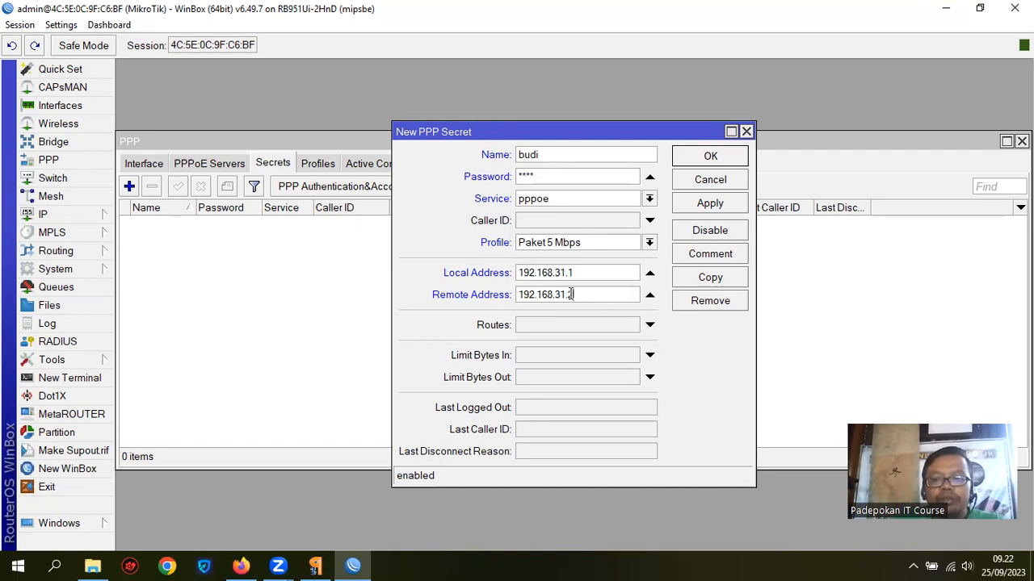
drag(577, 294, 521, 294)
drag(586, 293, 569, 292)
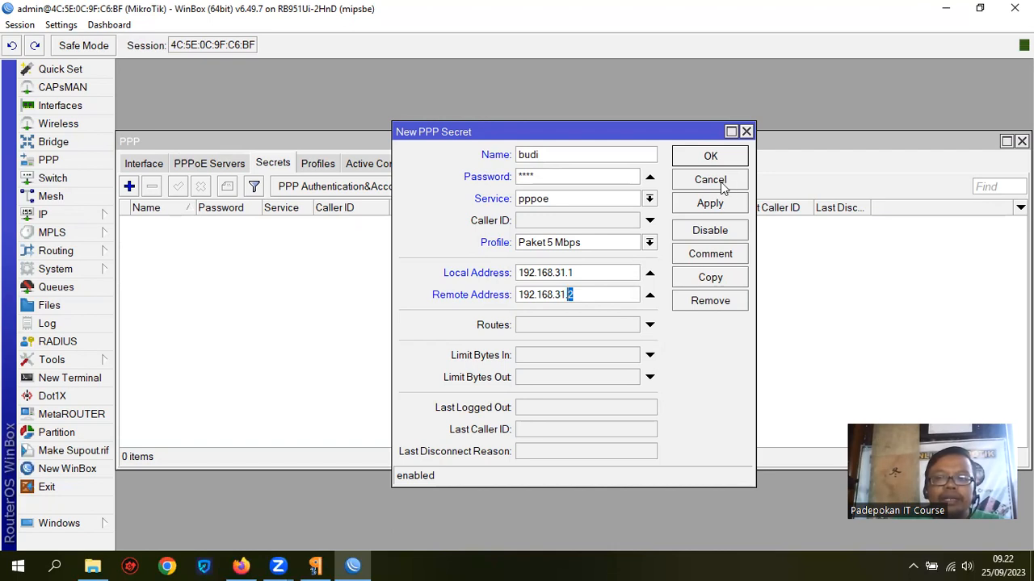
click(711, 156)
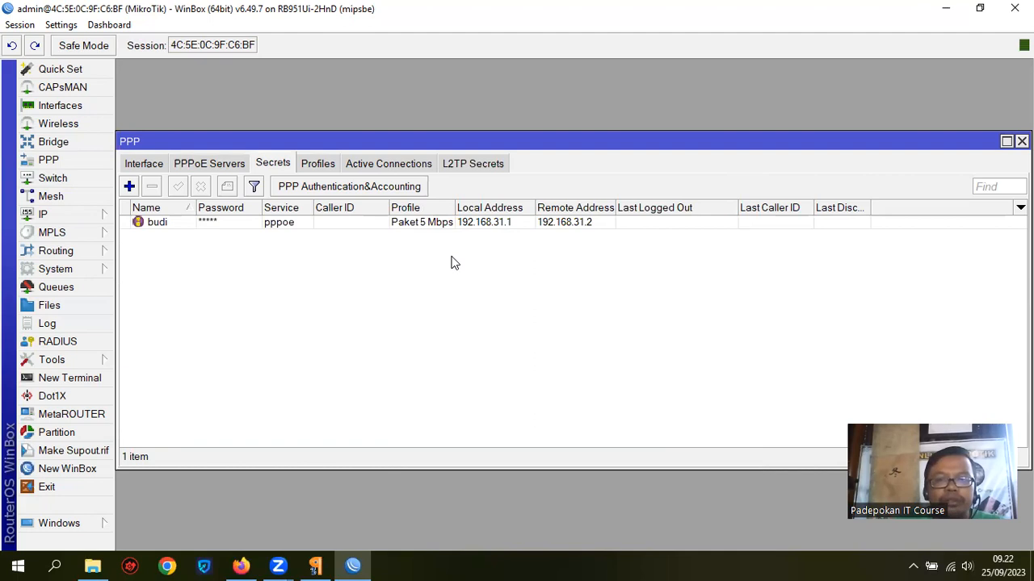
Step: Create a new PPP secret named rina and give it a password
click(129, 188)
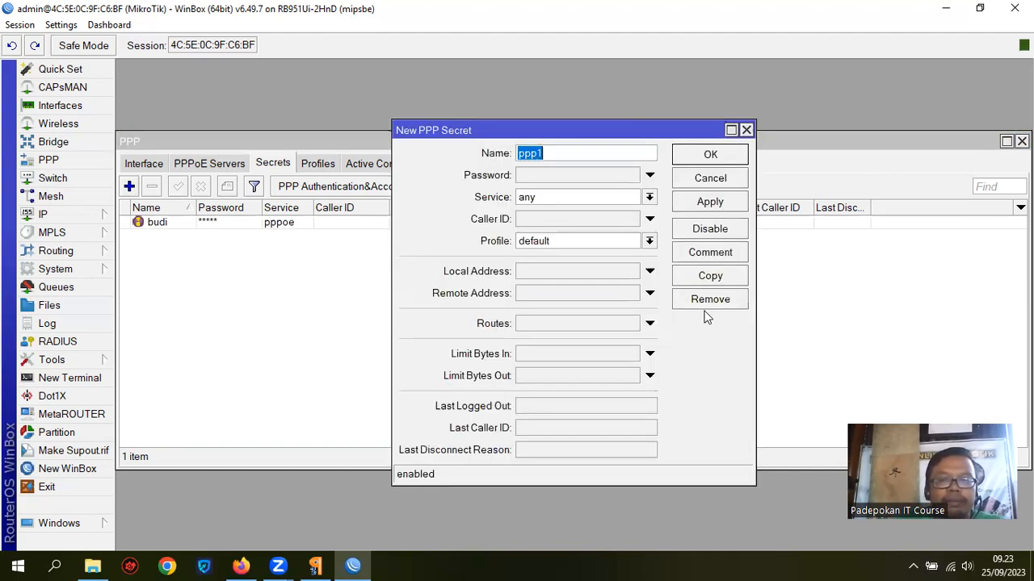
text(rina)
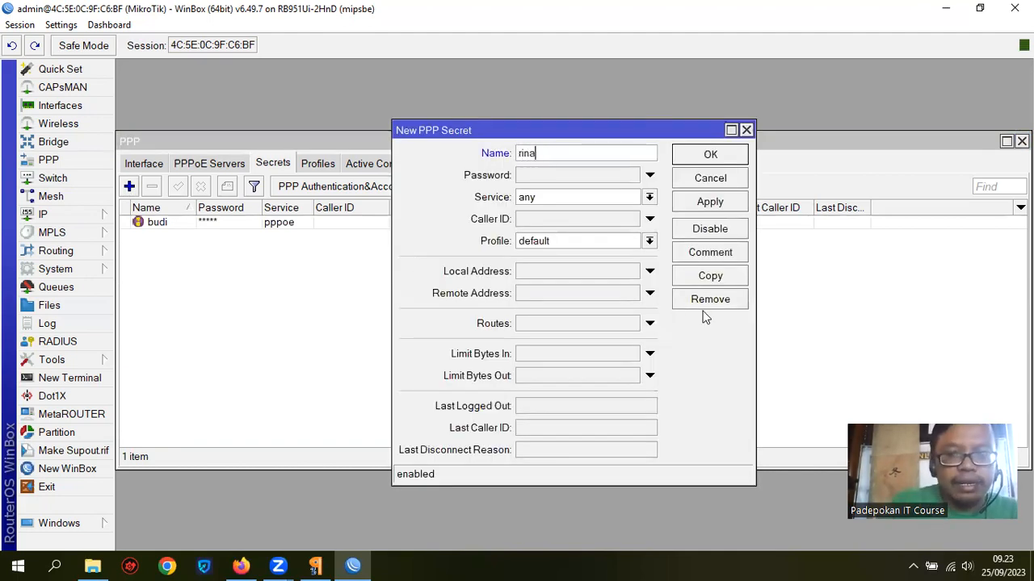
click(575, 174)
text(1234)
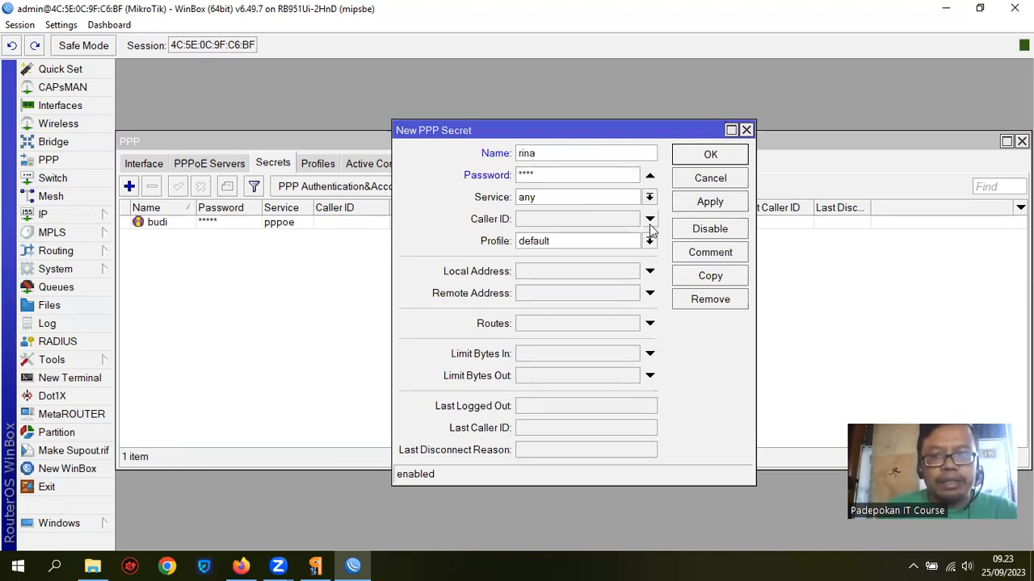
Step: Set rina to pppoe, Paket 10 Mbps, local 192.168.31.1, remote 192.168.31.3, and save
click(648, 199)
click(596, 262)
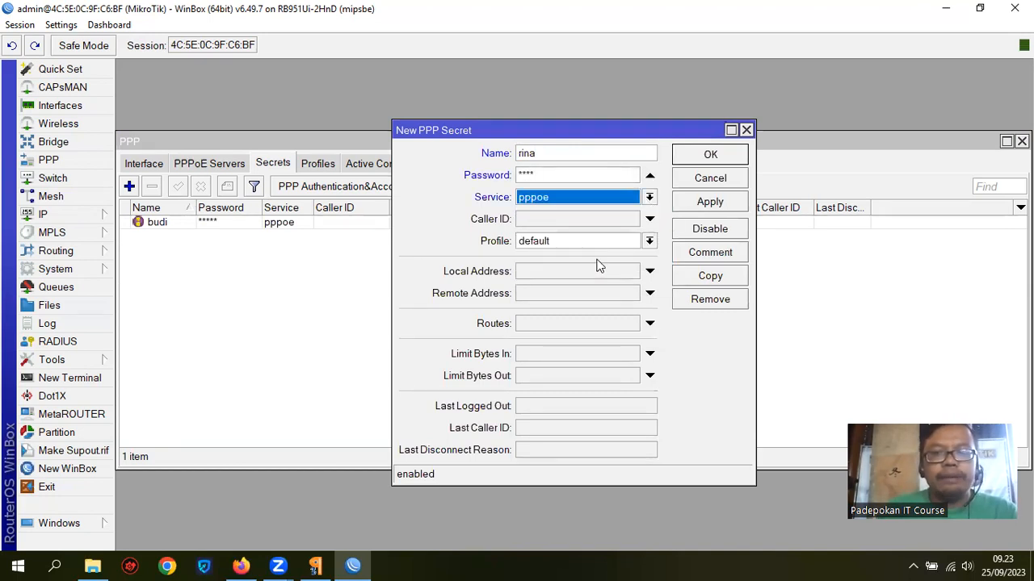
click(647, 243)
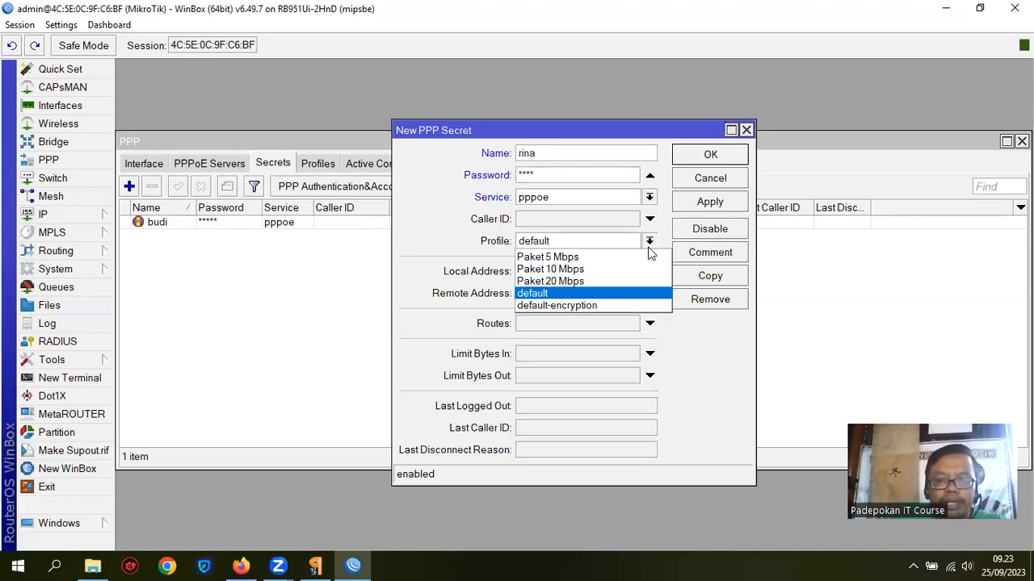
click(595, 270)
click(598, 272)
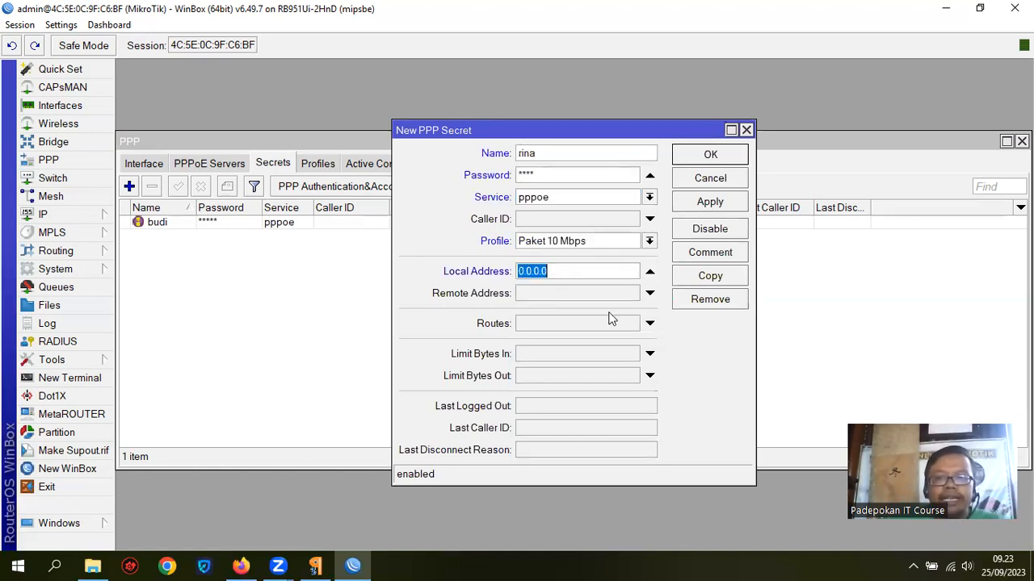
text(192.168.31.1)
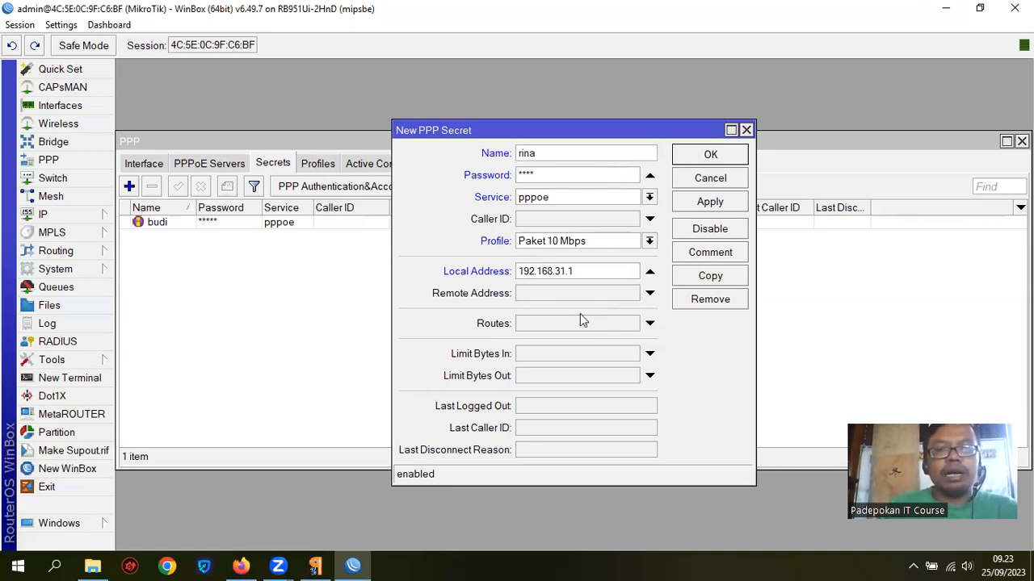
click(579, 292)
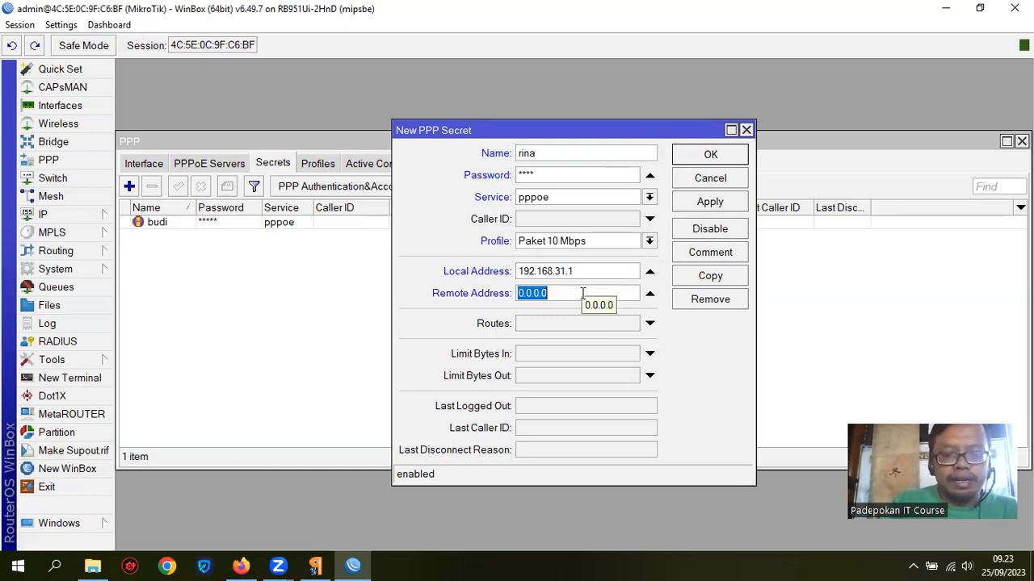
text(192.168.31.3)
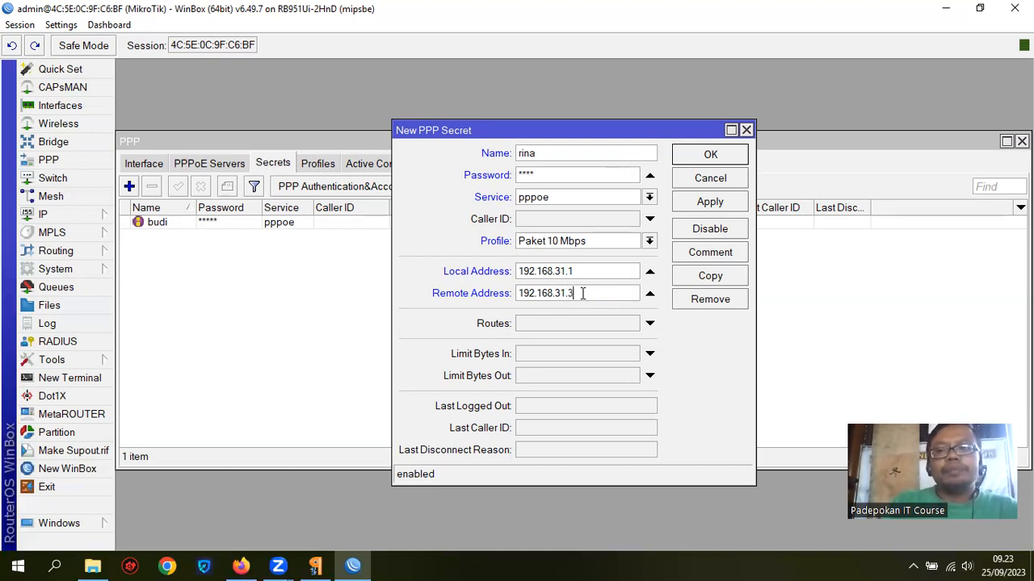
click(710, 154)
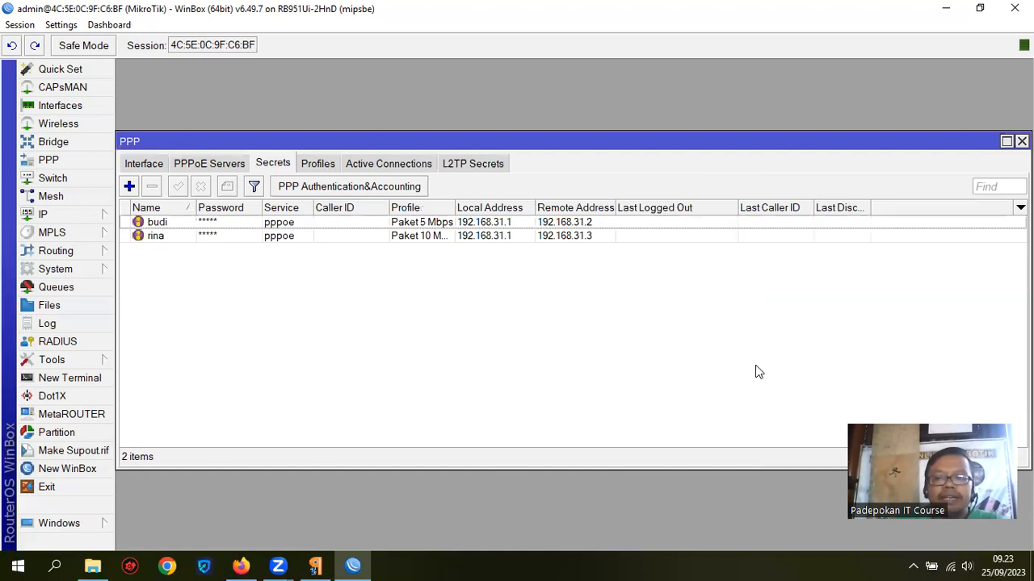
Step: Create a new PPP secret named iwan and give it a password
click(129, 186)
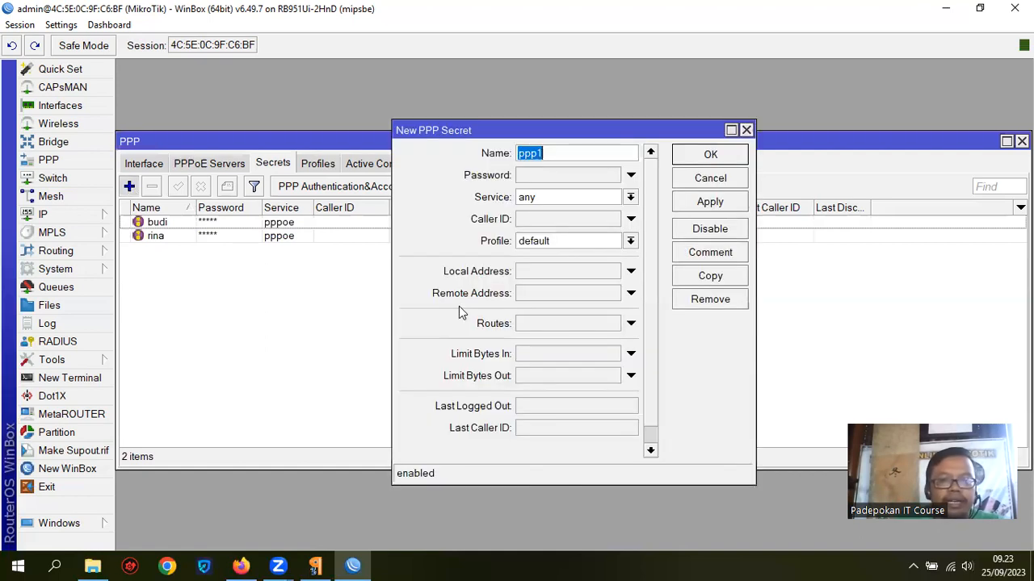
text(iwan)
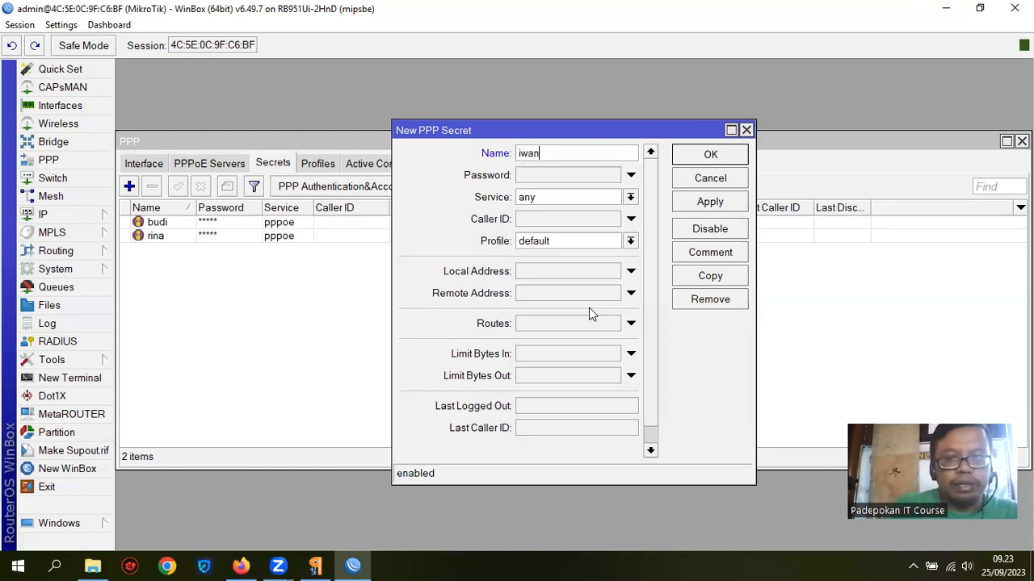
click(567, 175)
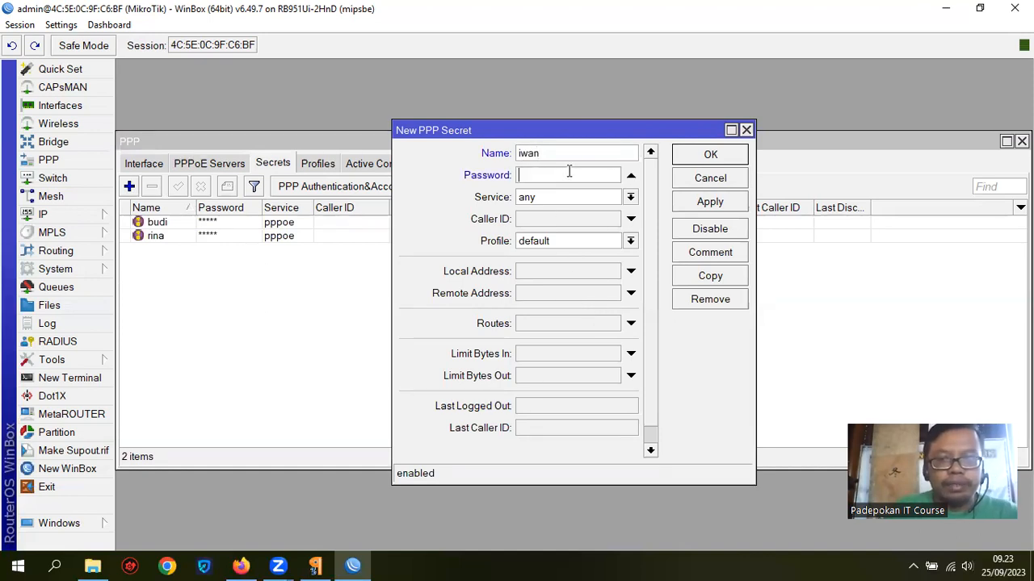
text(1234)
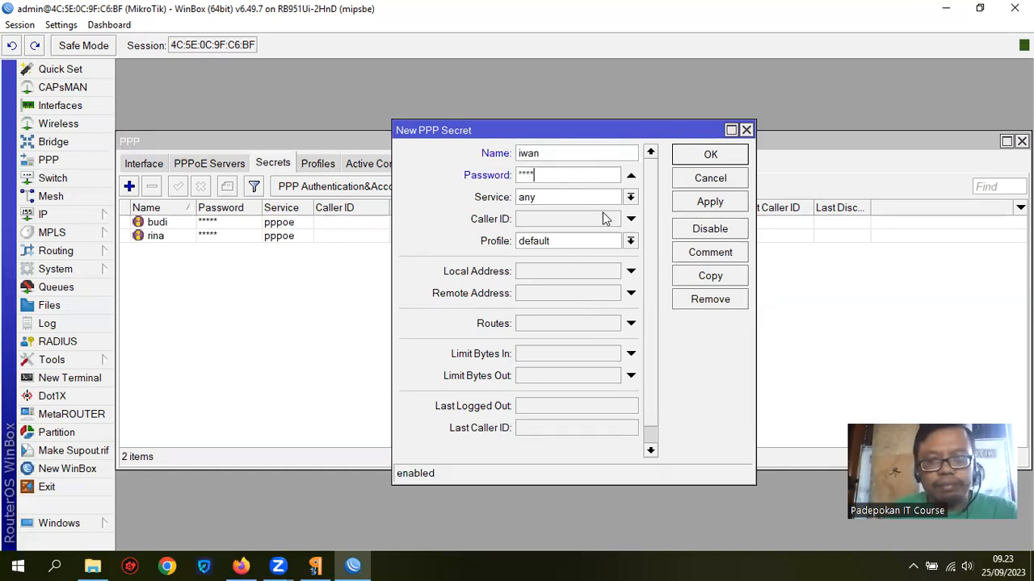
Step: Set iwan to pppoe, Paket 20 Mbps, local 192.168.31.1, remote 192.168.31.4, and save
click(629, 197)
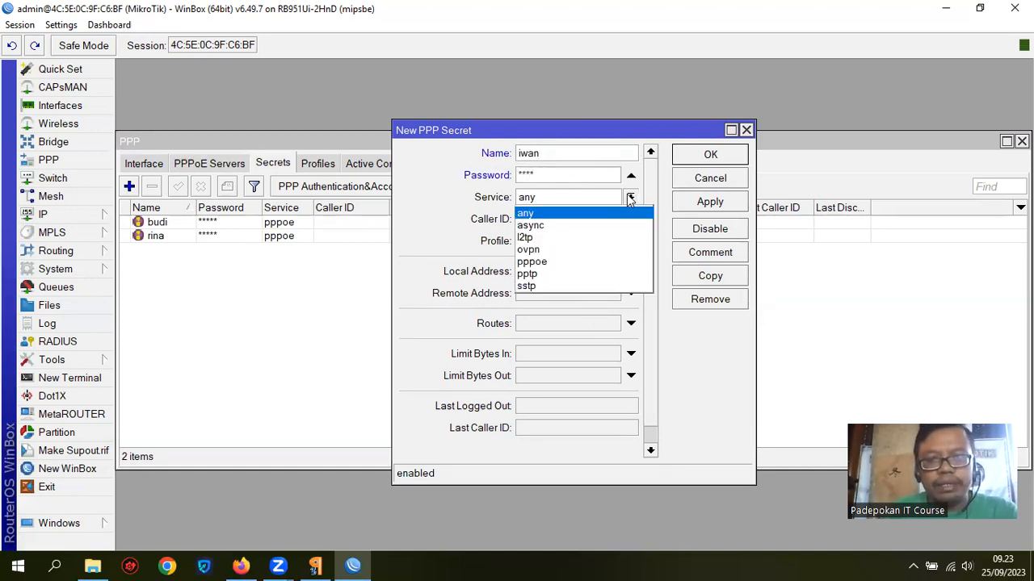
click(592, 258)
click(631, 242)
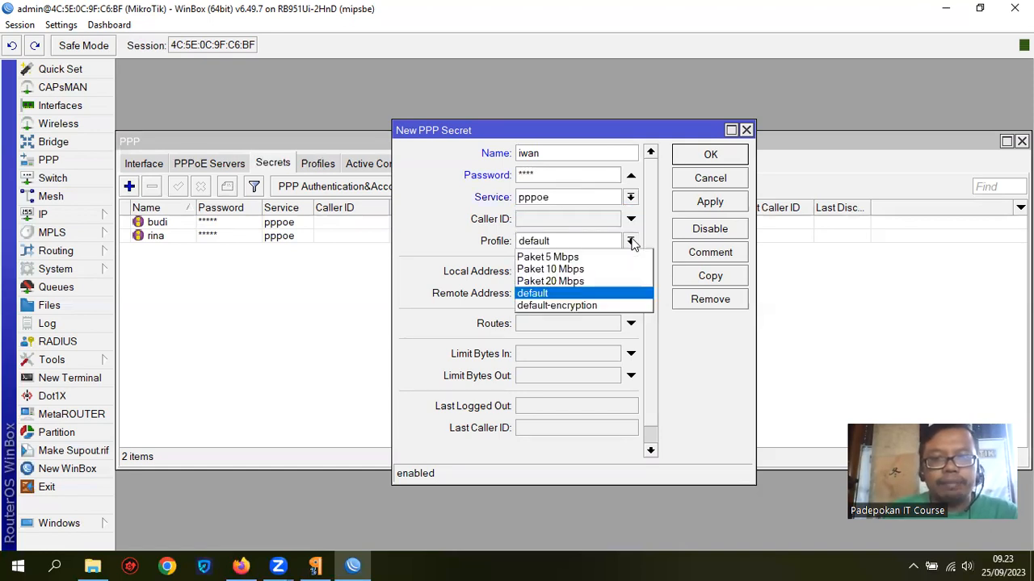
click(594, 281)
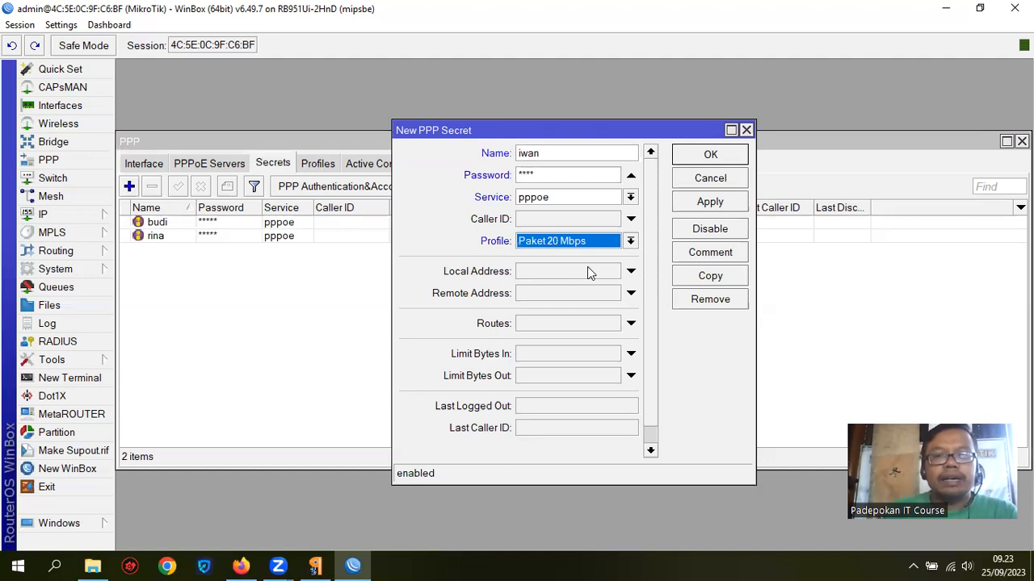
click(587, 269)
text(192)
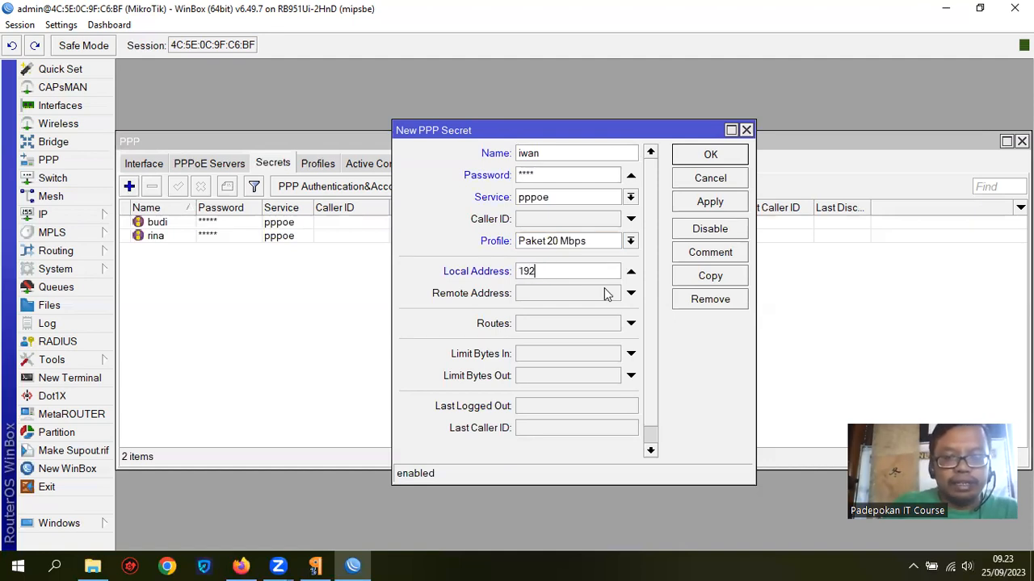
text(.168.)
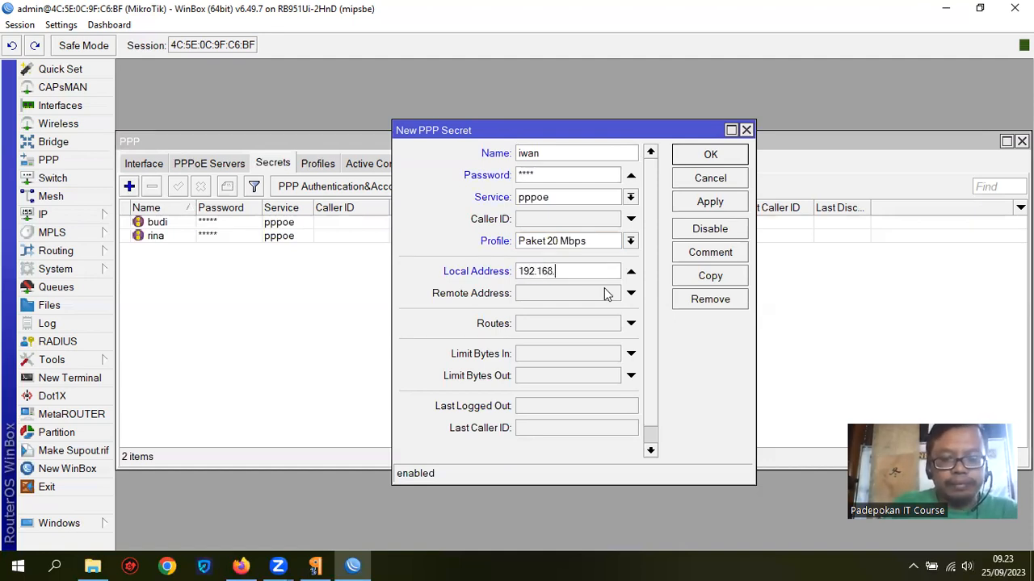
text(31.1)
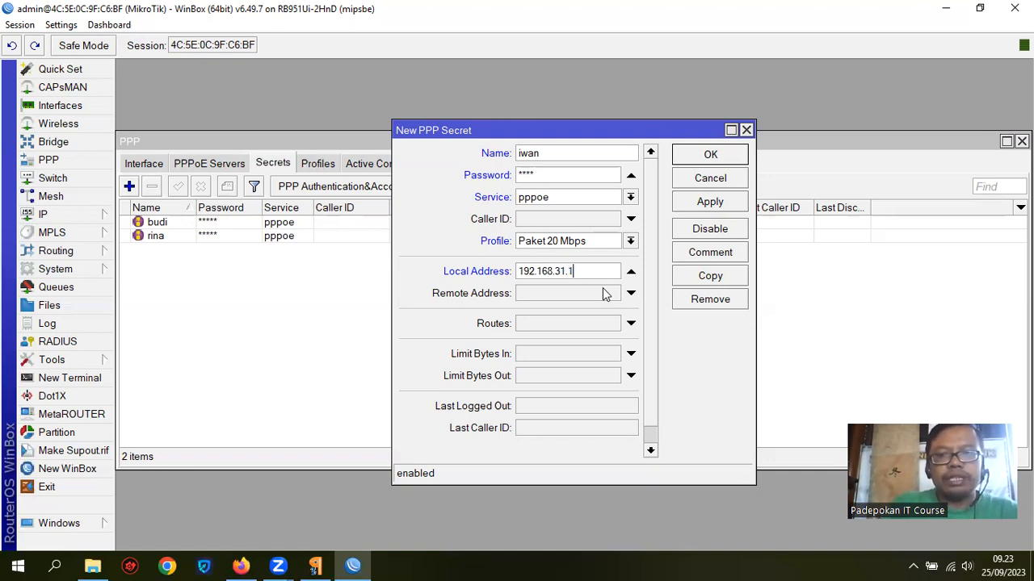
click(548, 296)
text(192.168.31.)
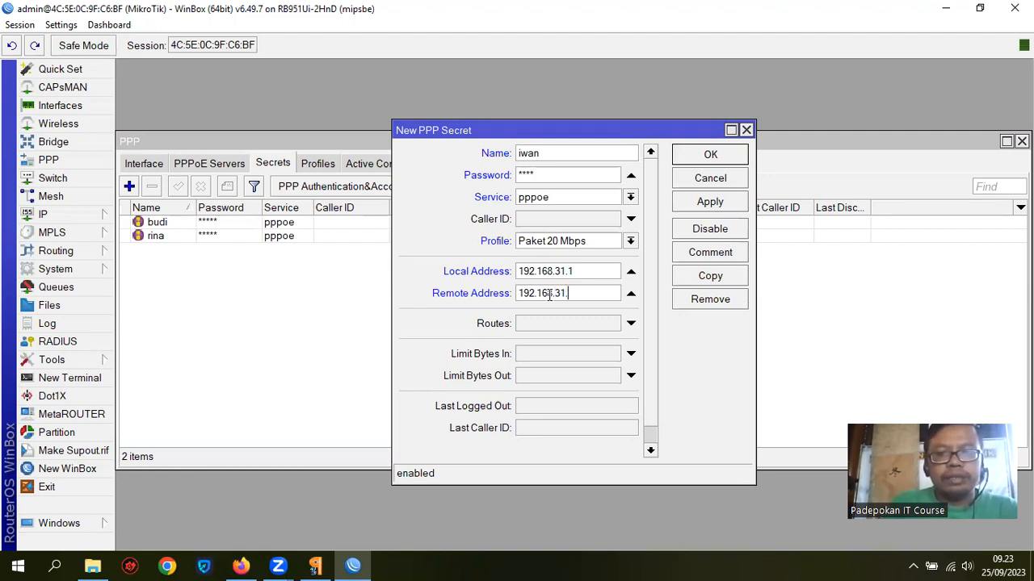
text(2)
key(BackSpace)
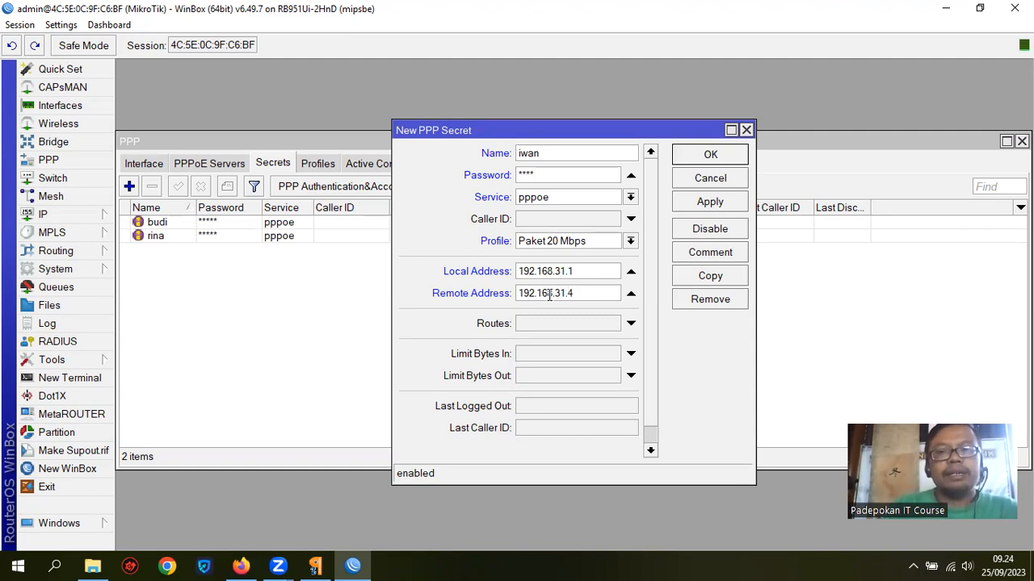
click(710, 155)
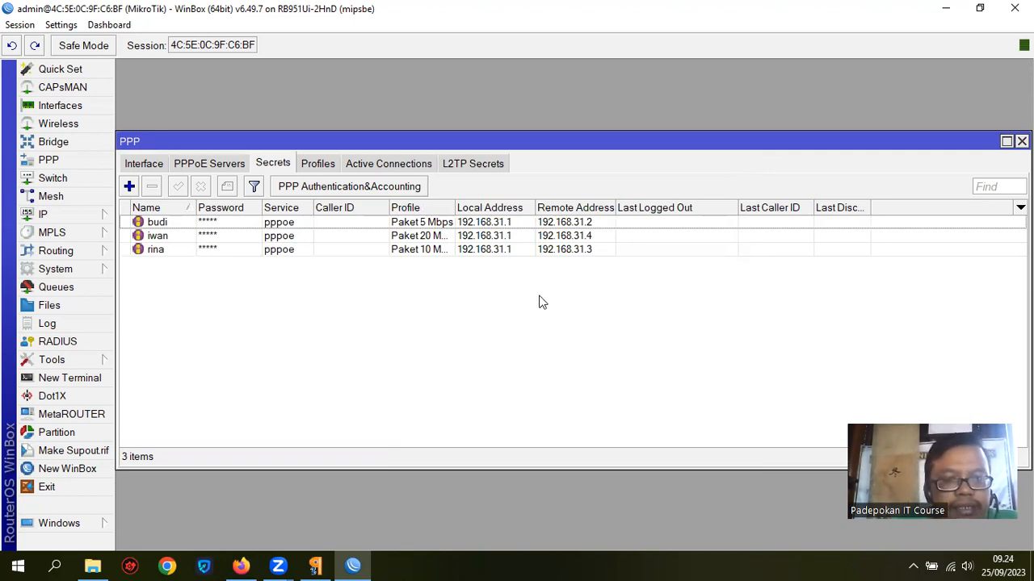
Step: Resize the Name, Password, Local Address and Profile columns, then return to the Mikrotik PDF
drag(195, 208, 185, 207)
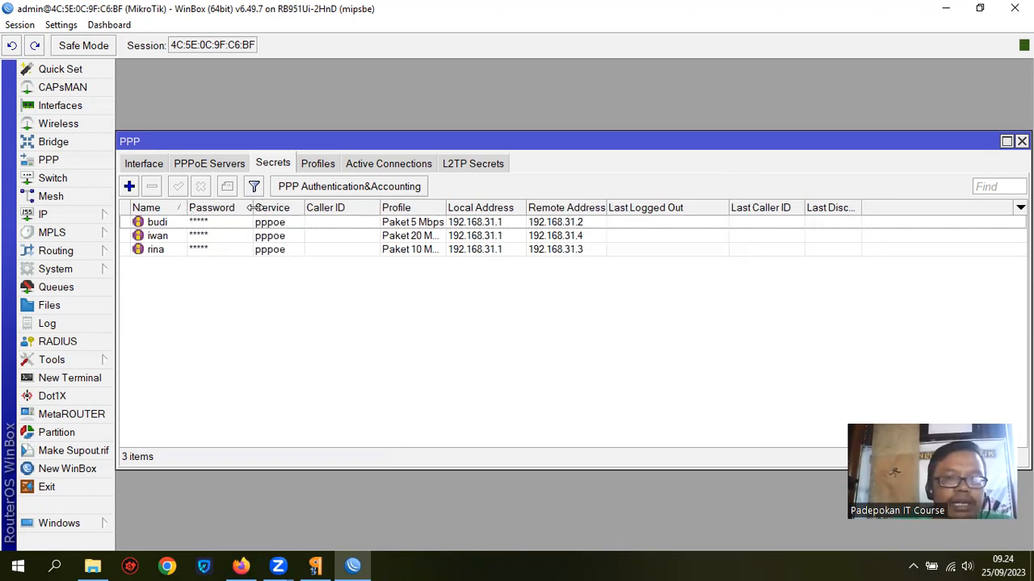
drag(252, 207, 282, 208)
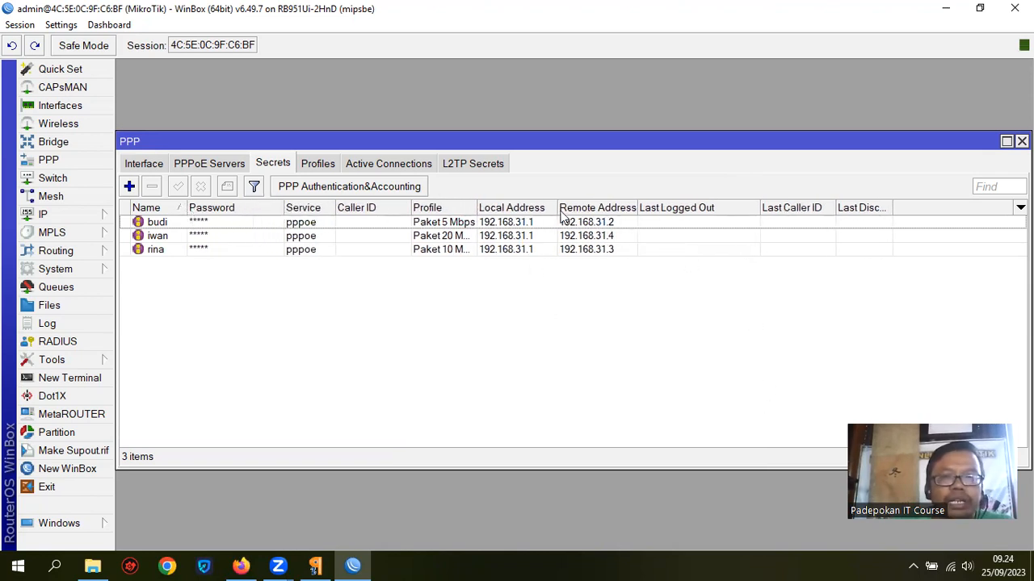
drag(557, 207, 645, 208)
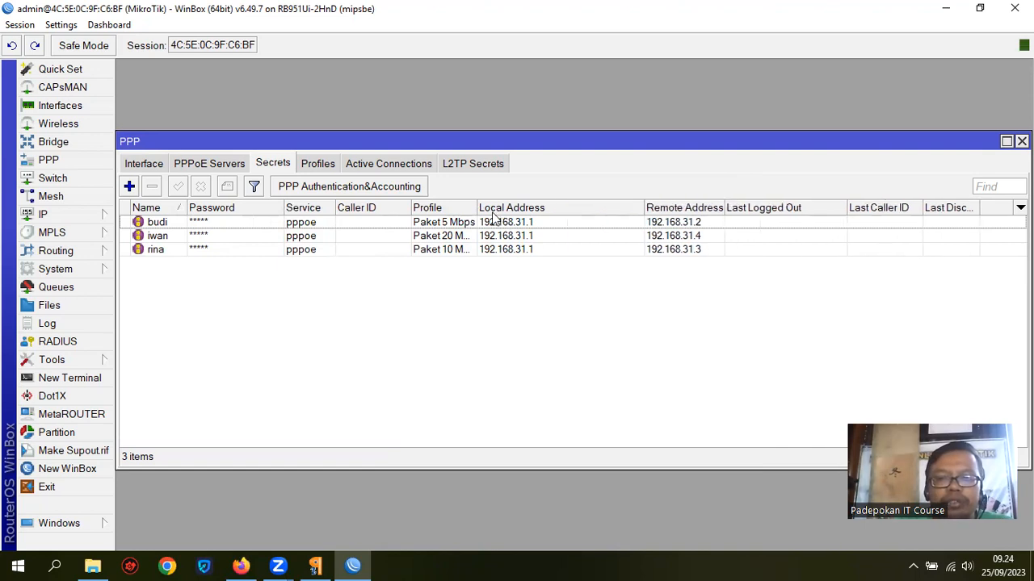
drag(501, 207, 537, 207)
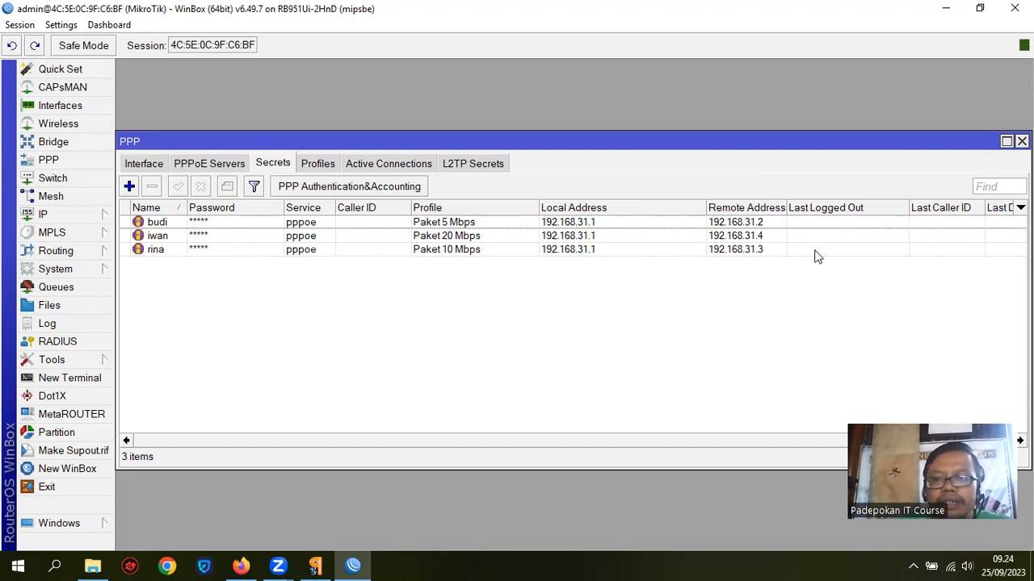
click(759, 250)
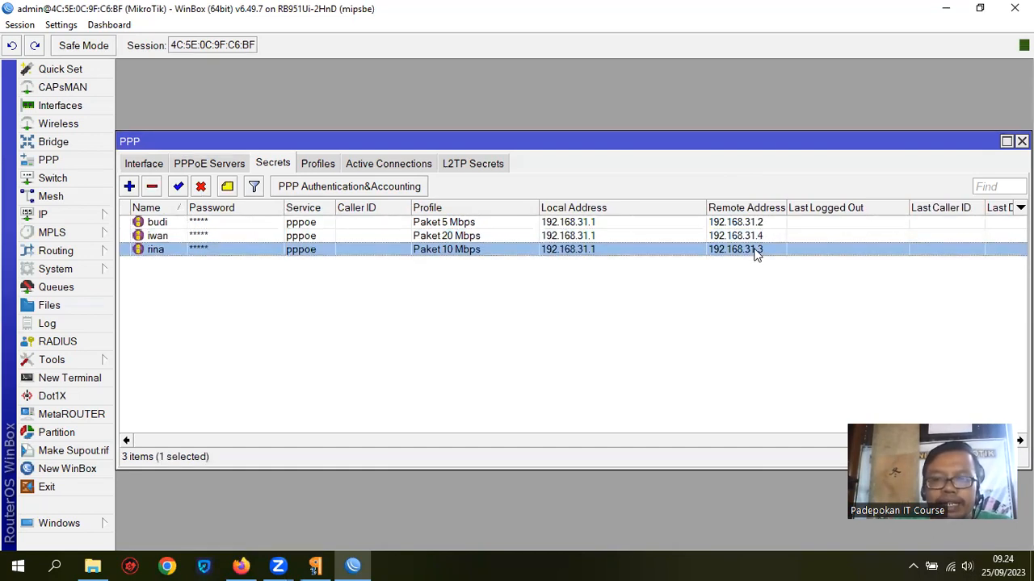
click(315, 567)
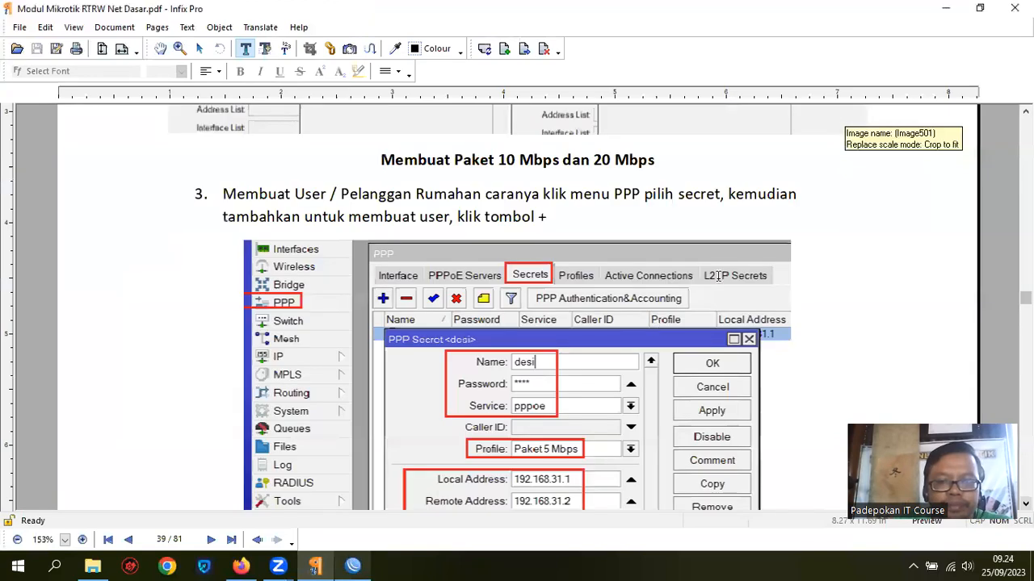
Step: Scroll the PDF to page 40's Secrets screenshot and Catatan & Kesimpulan notes
scroll(717, 279, down, 15)
scroll(717, 279, down, 5)
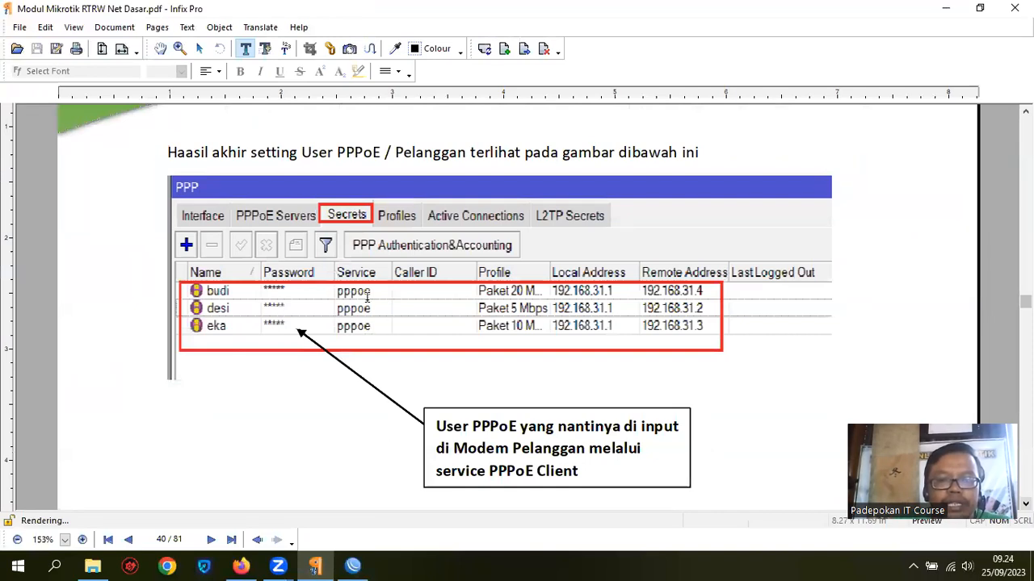
scroll(447, 326, down, 3)
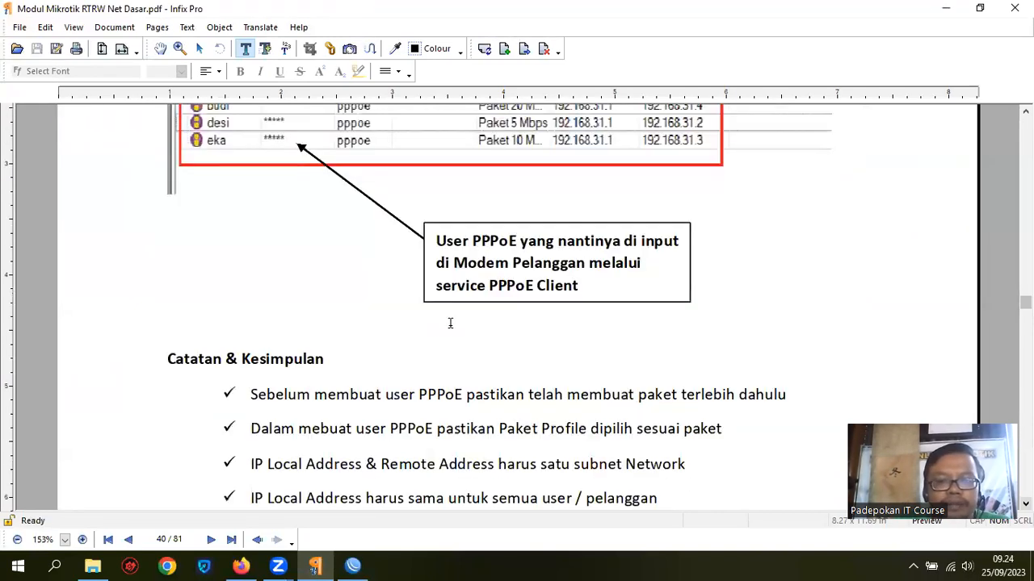
scroll(451, 323, down, 3)
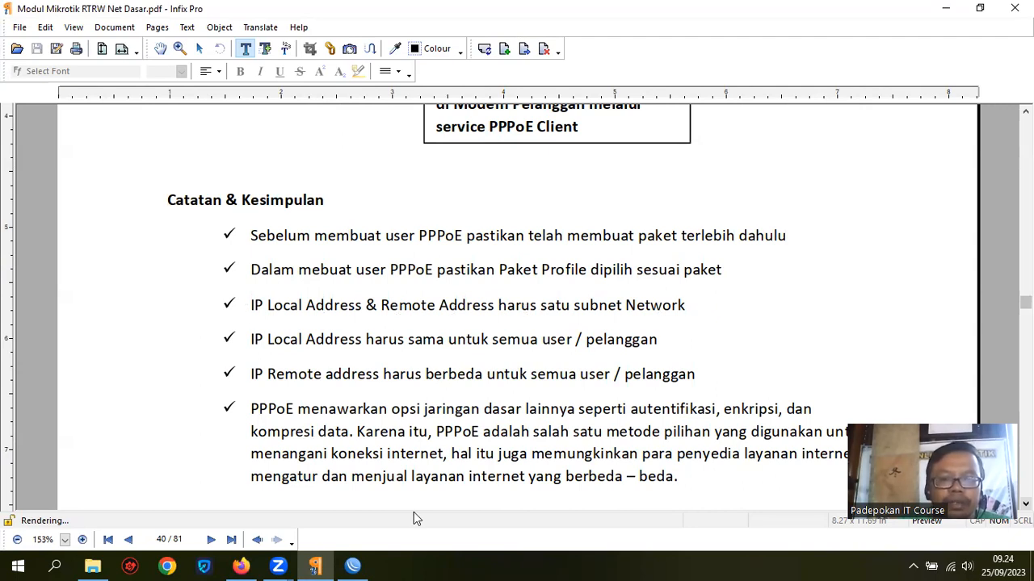
Step: Open rina's secret to review its local and remote addresses, closing without changes
click(353, 565)
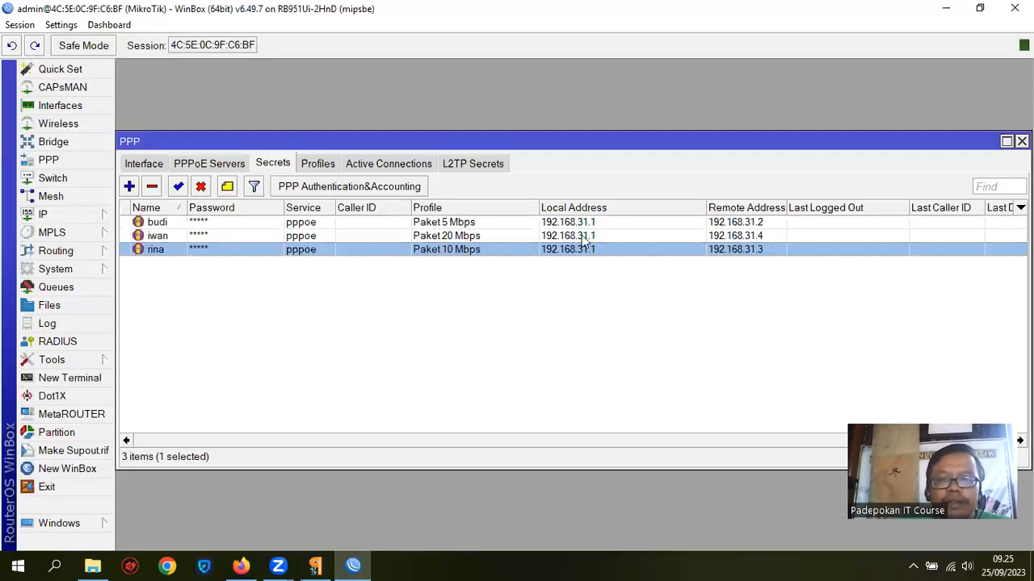
double_click(588, 247)
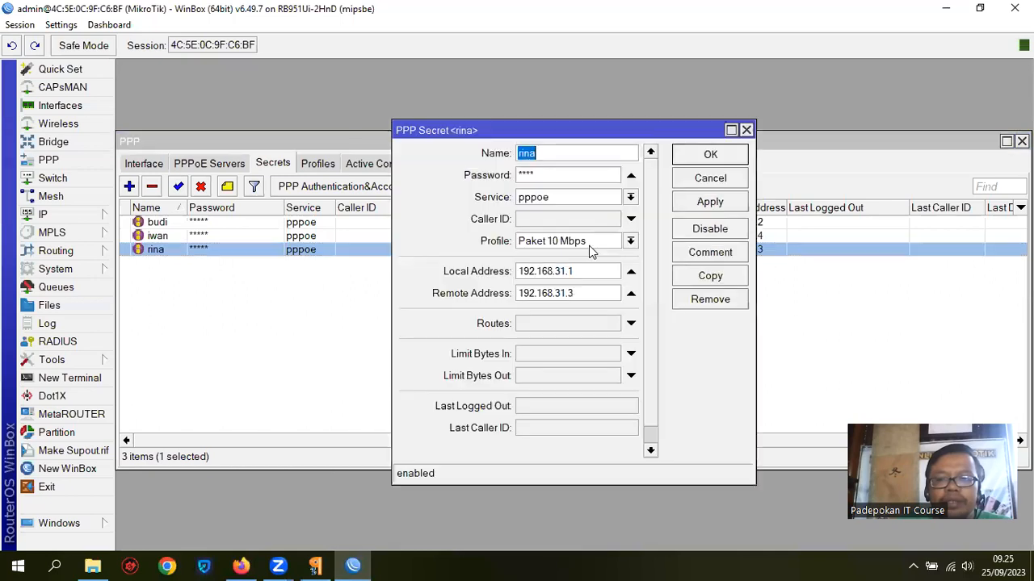
drag(565, 271, 494, 277)
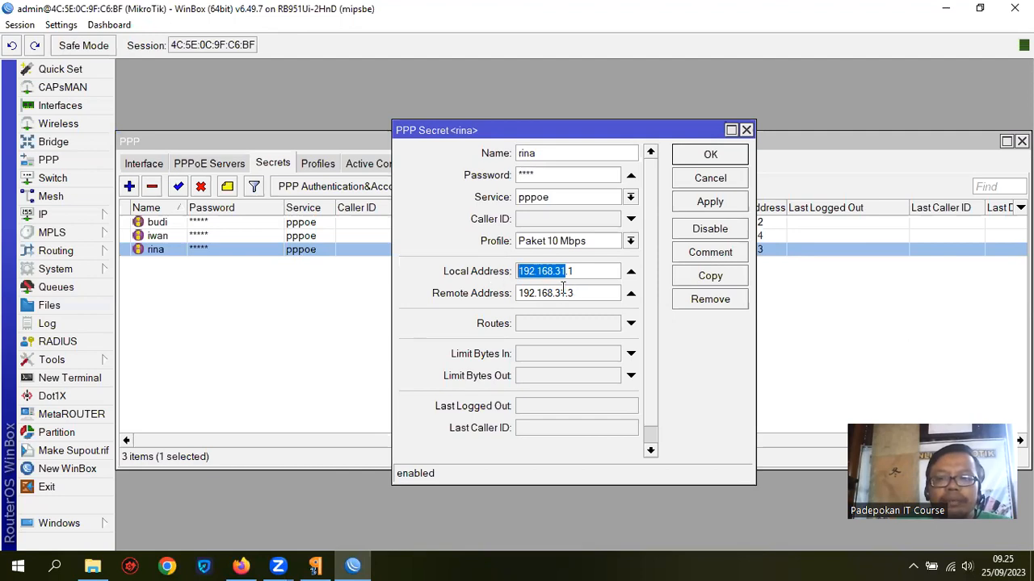
drag(563, 294, 492, 293)
drag(575, 294, 567, 272)
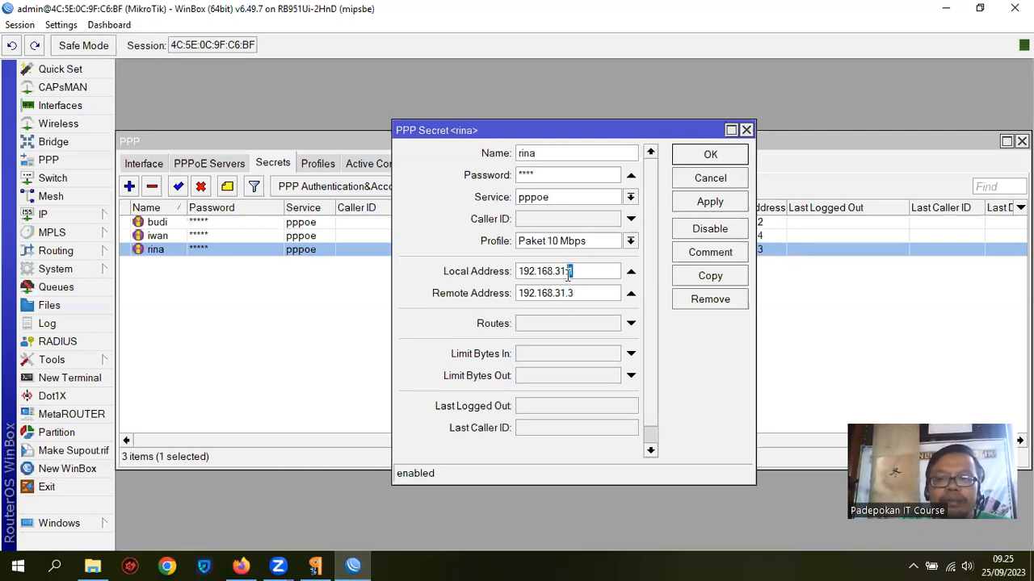
click(712, 158)
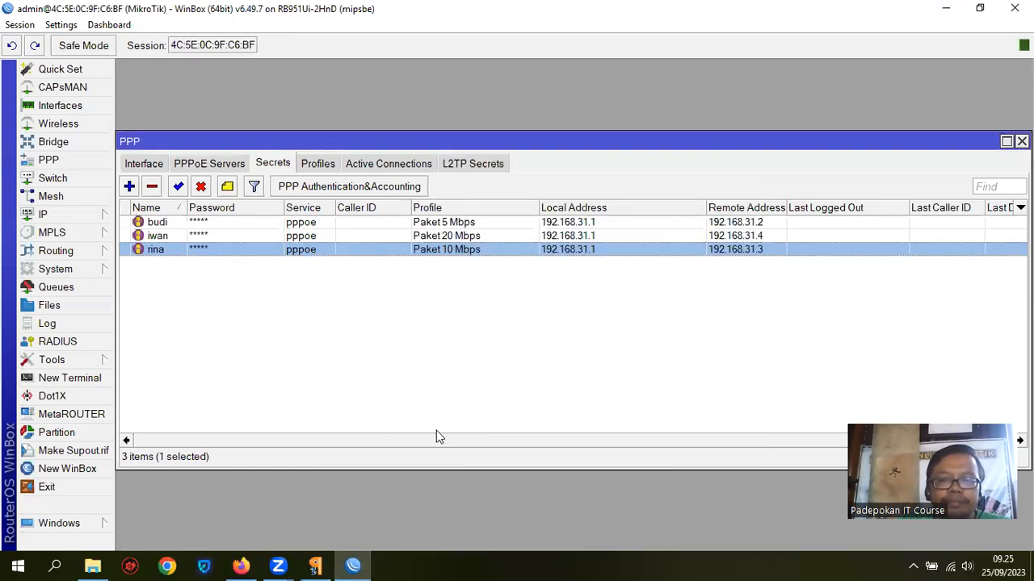
Step: Back in the PDF, scroll to page 41's Bagian 4 modem PPPoE client section
key(alt+Tab)
scroll(747, 272, down, 5)
scroll(748, 272, down, 8)
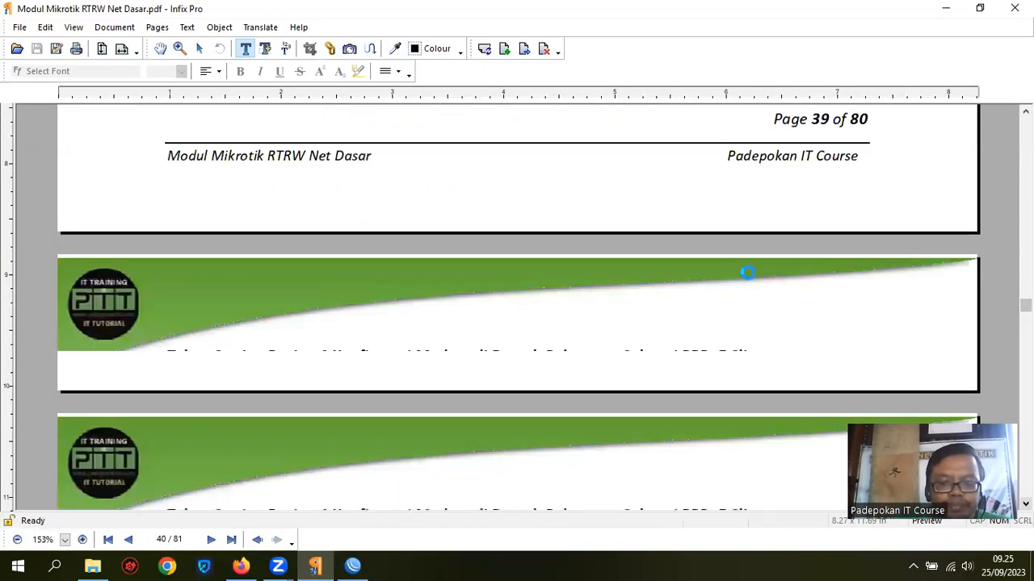
scroll(748, 271, down, 2)
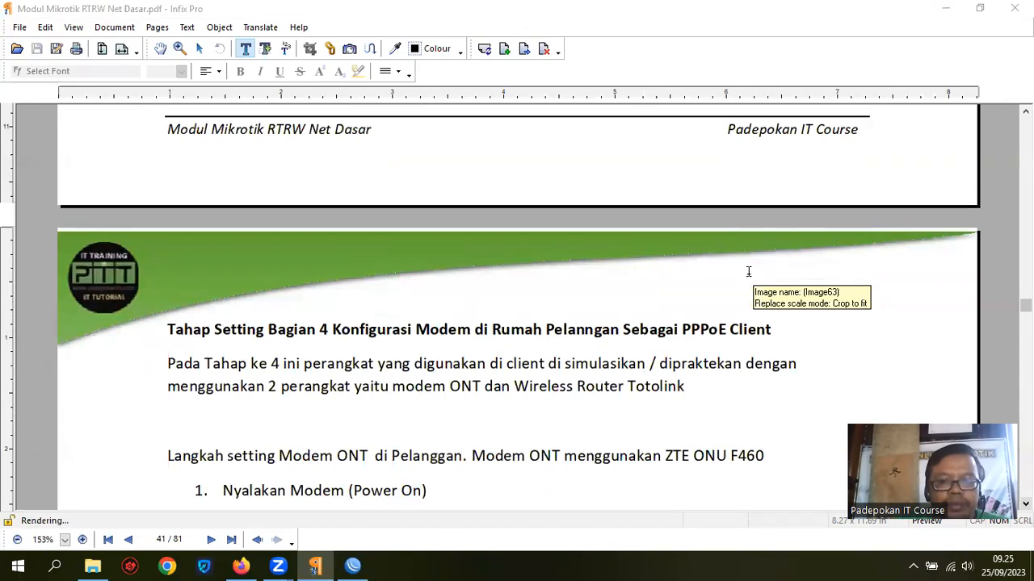